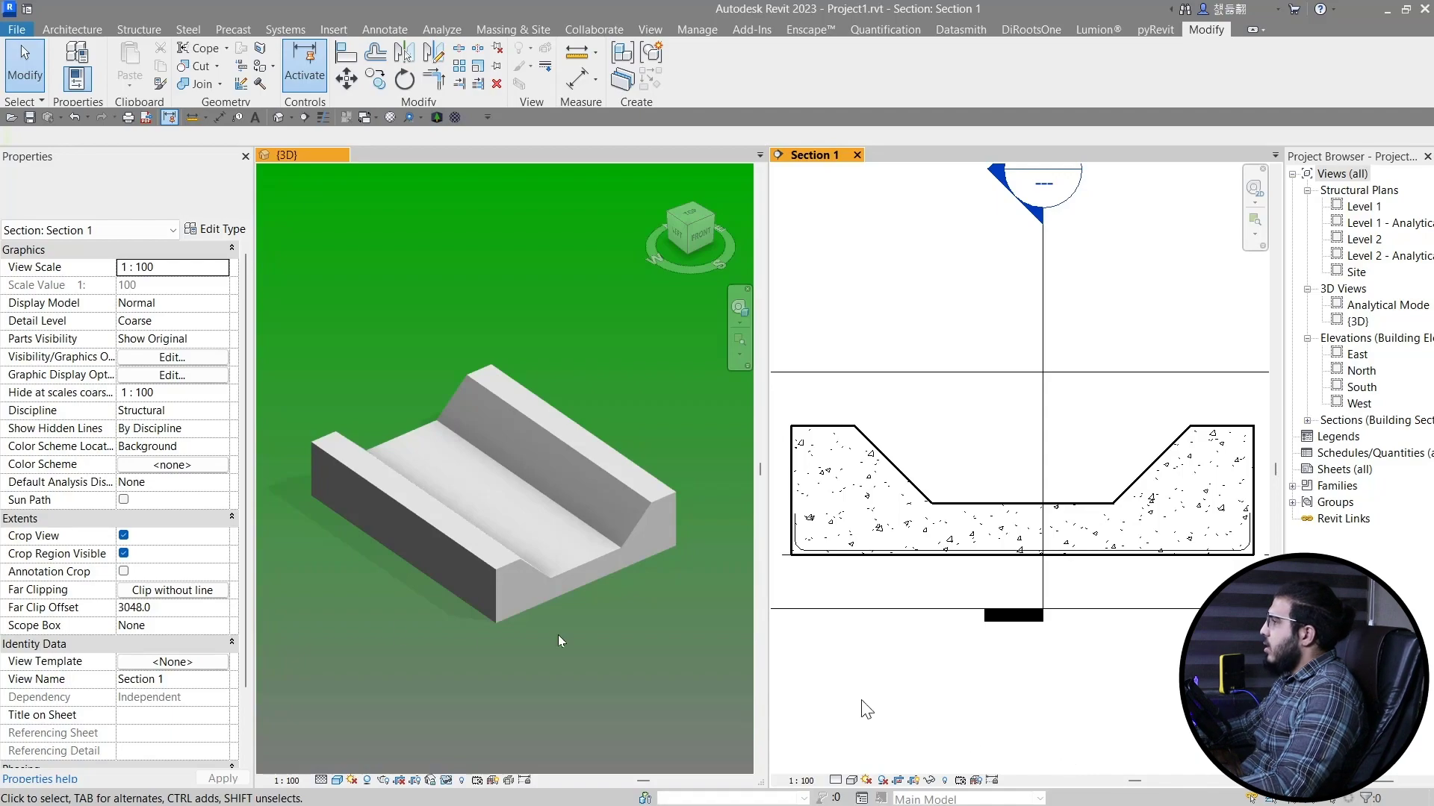
- Reset the temporary hide/isolate in the 3D view of the channel-shaped foundation
shift+middle_drag(595, 655, 564, 635)
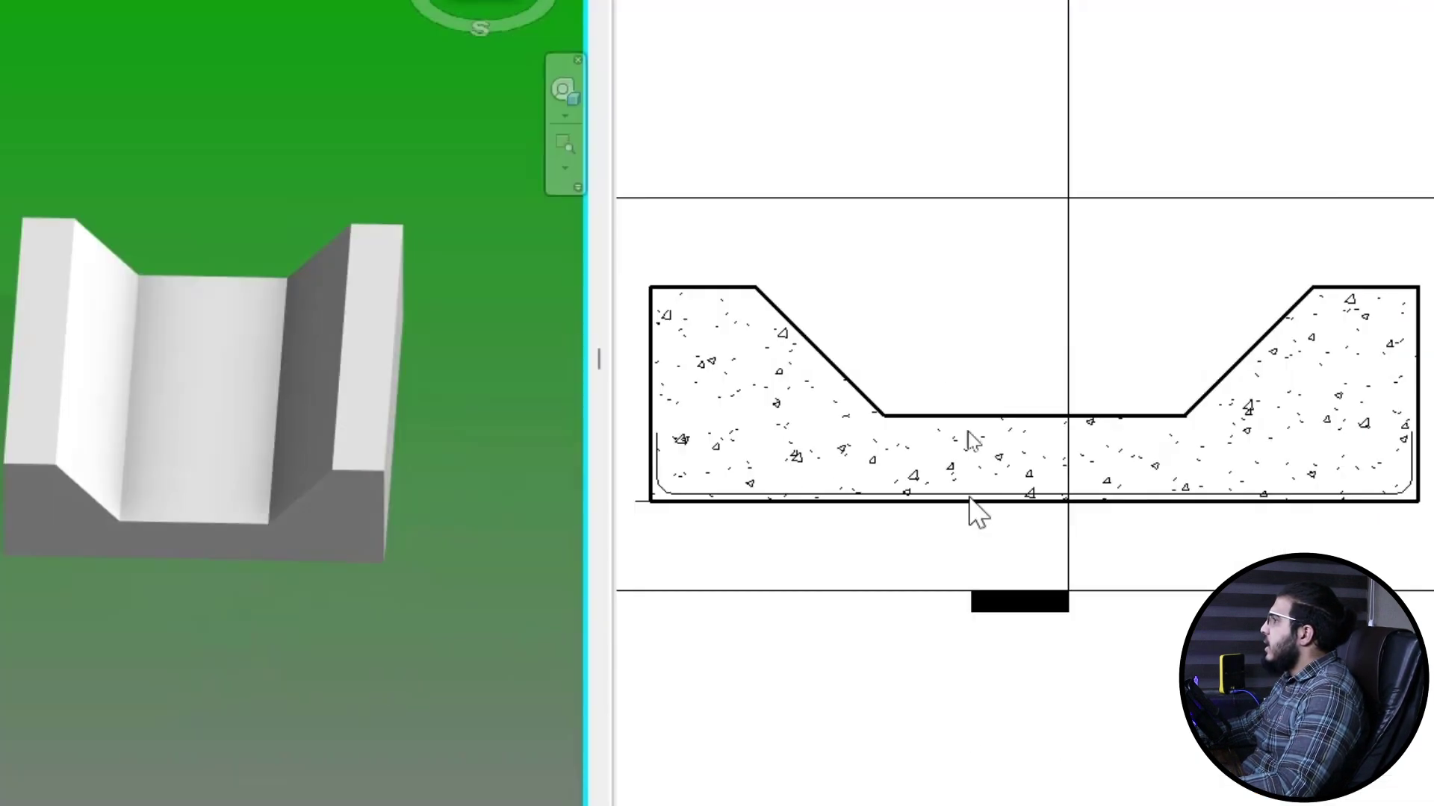
scroll(872, 322, up, 3)
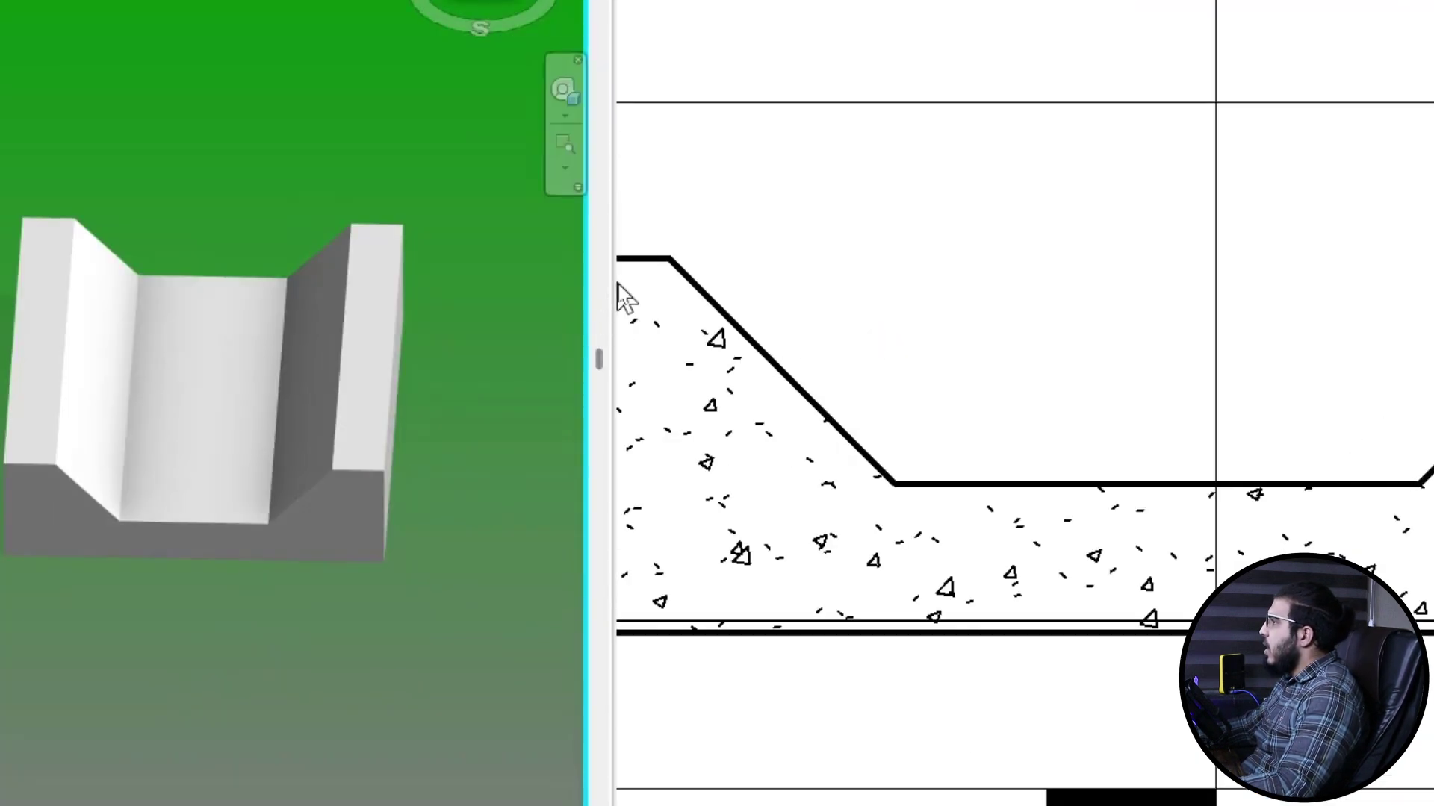
scroll(622, 297, down, 3)
middle_drag(859, 448, 1008, 545)
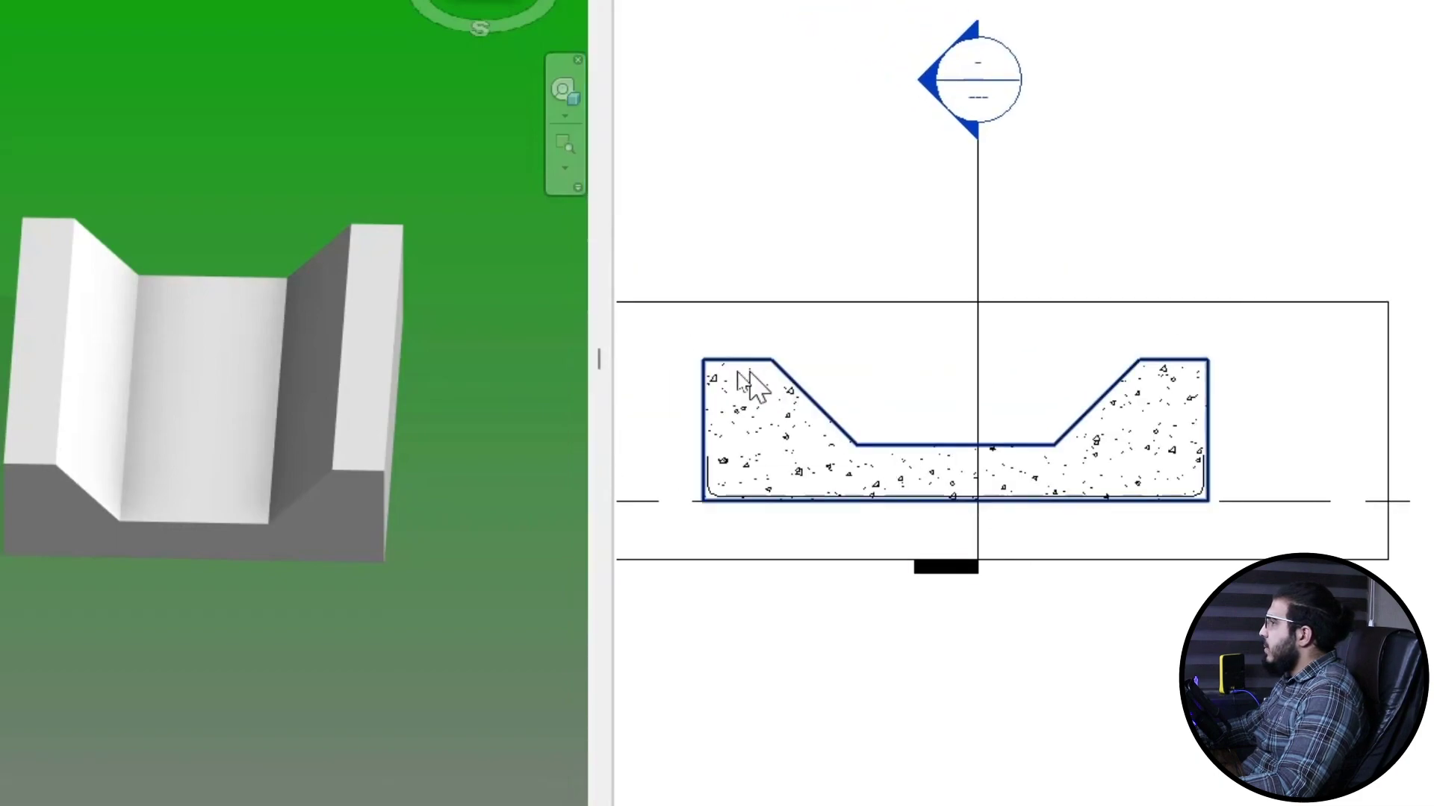
scroll(284, 716, up, 3)
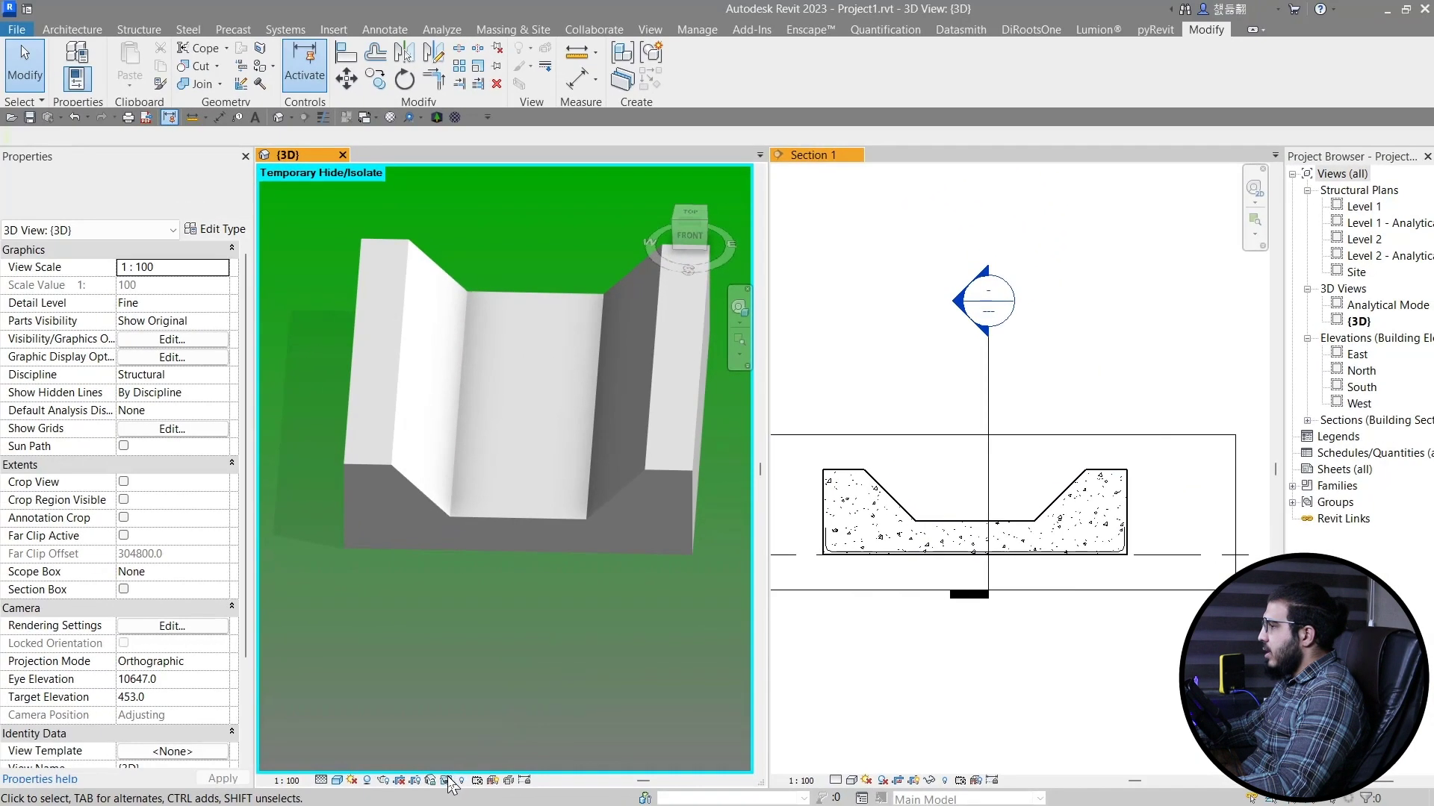
click(447, 781)
click(528, 764)
- Examine the foundation's bottom rebar set in the 3D view and in Section 1
shift+middle_drag(508, 633, 657, 599)
scroll(858, 508, up, 3)
middle_drag(855, 511, 934, 504)
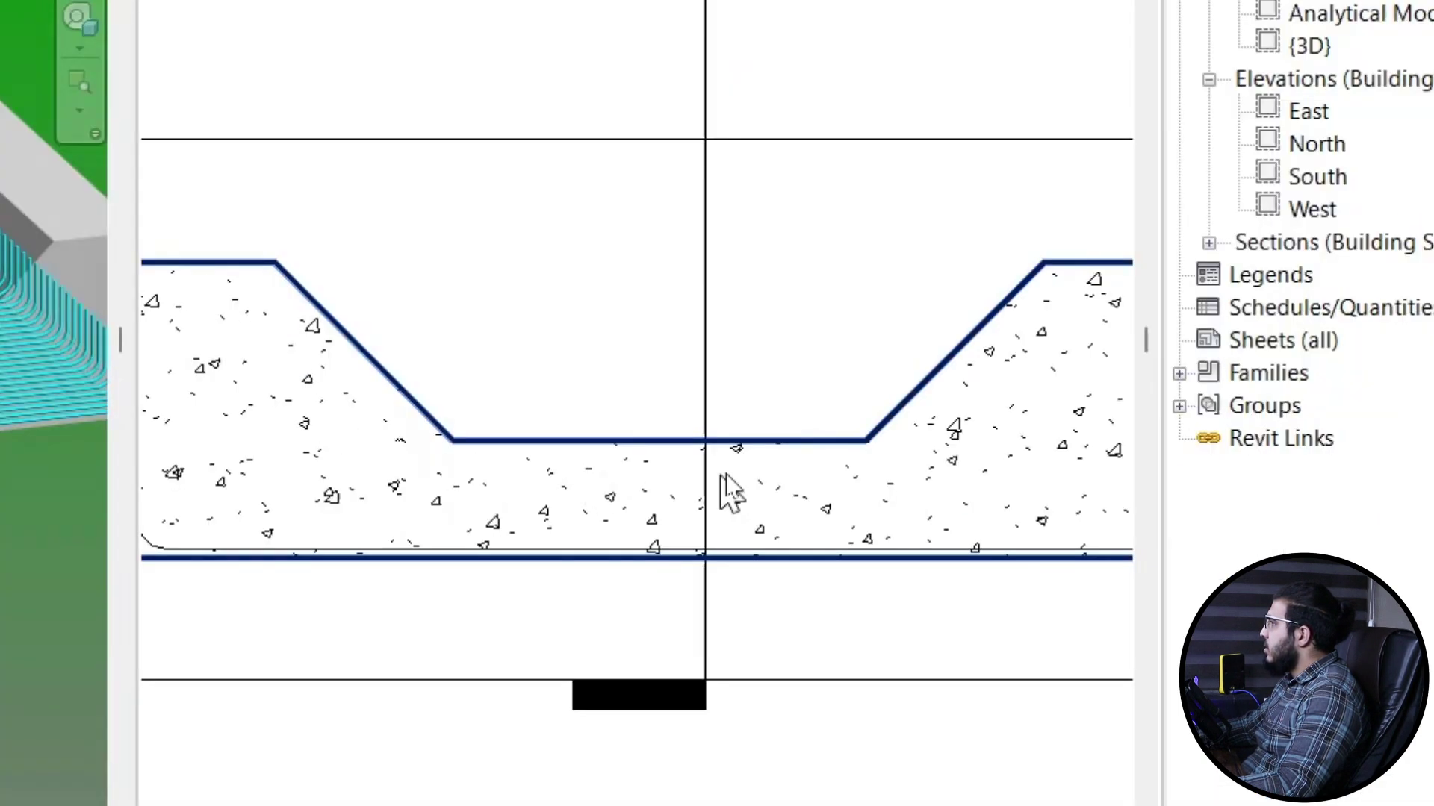
middle_drag(901, 448, 522, 345)
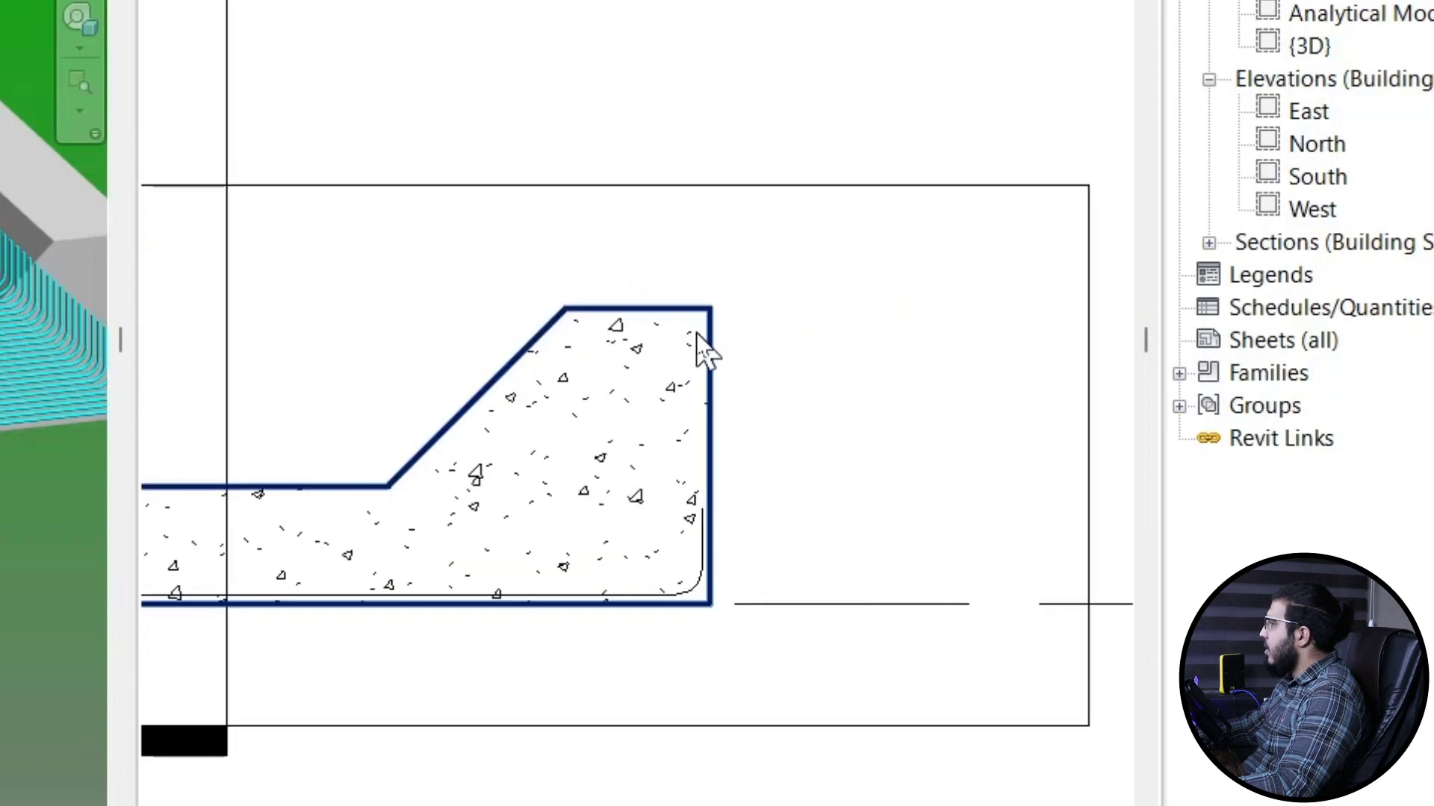
scroll(603, 624, down, 2)
middle_drag(519, 721, 803, 696)
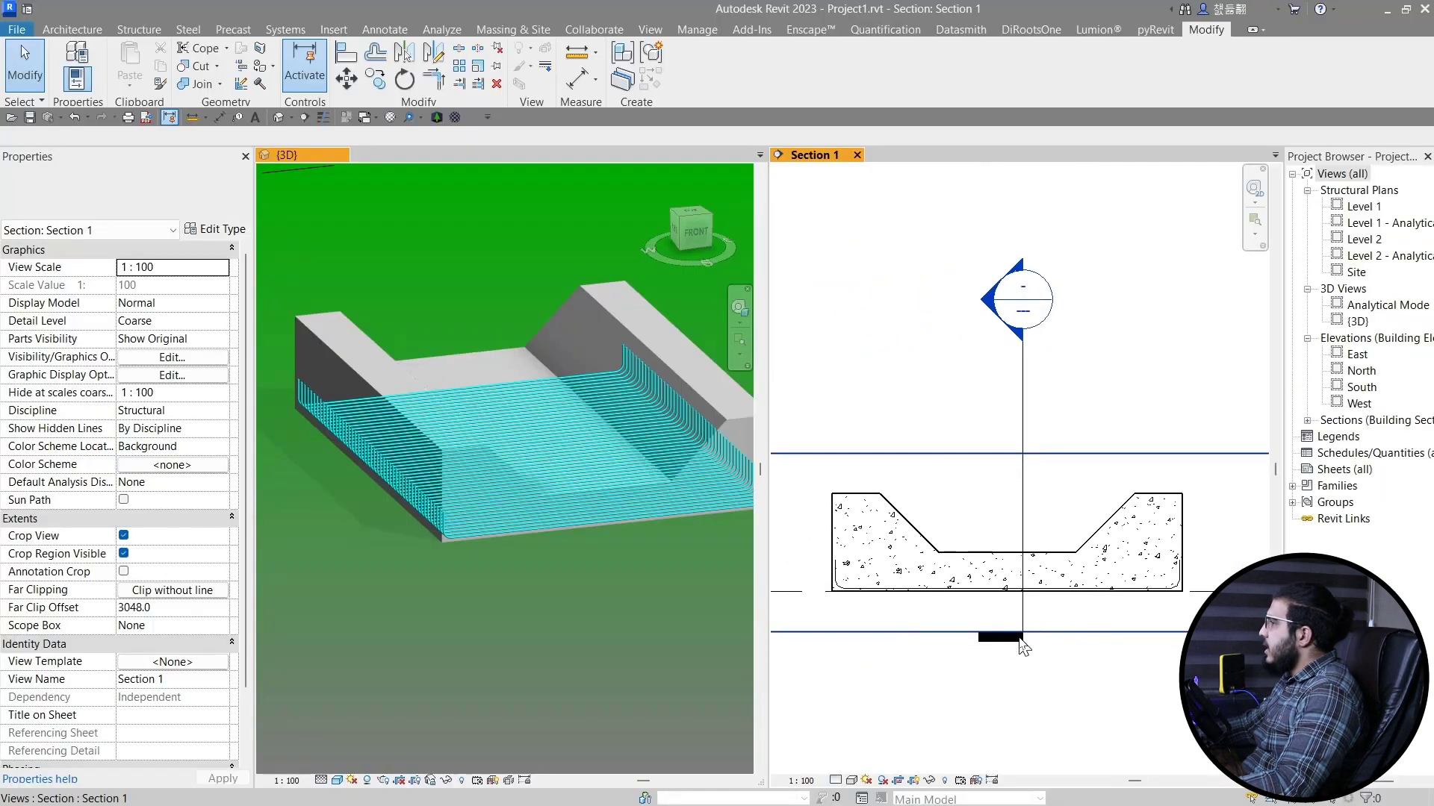
scroll(953, 672, up, 1)
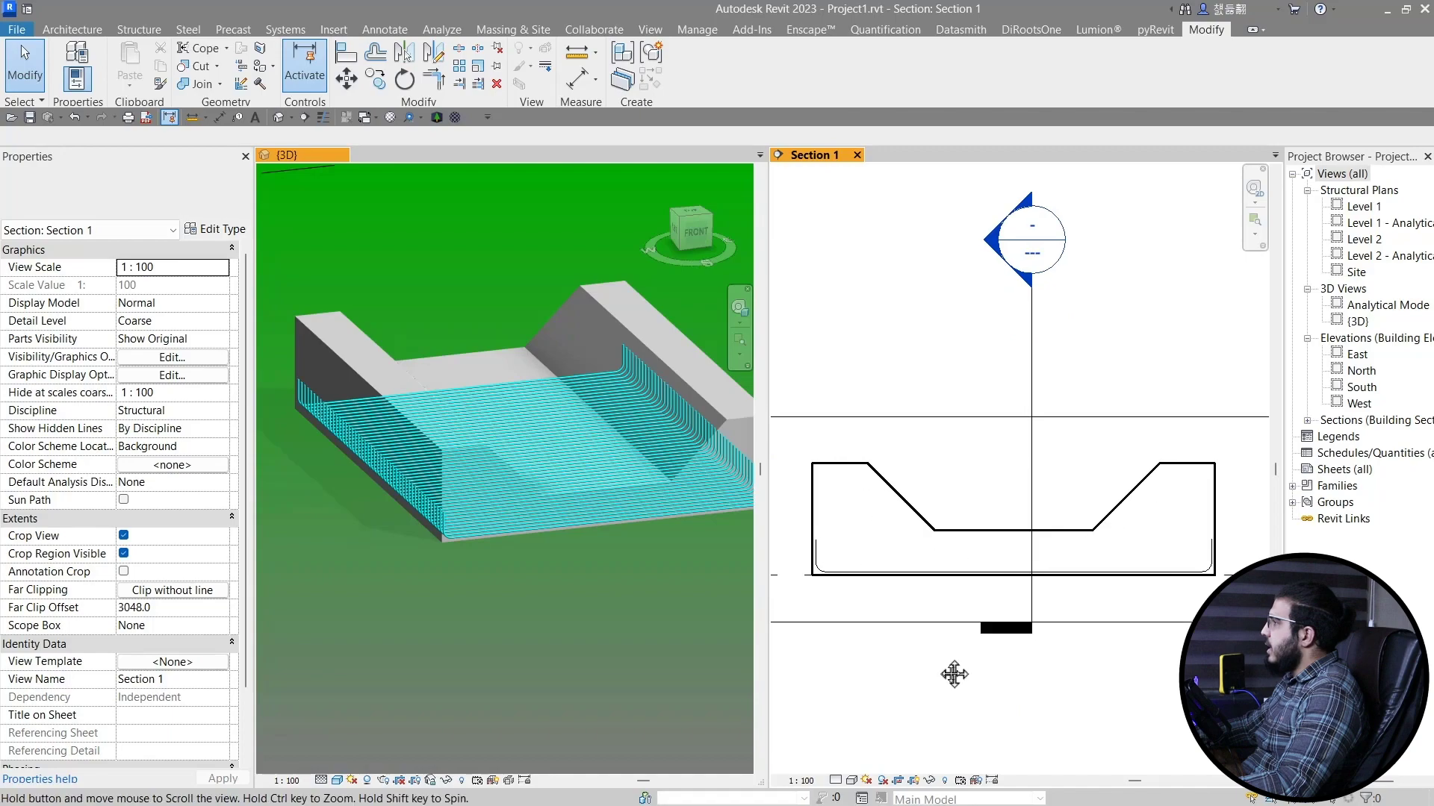
- Start a sketched rebar hosted by the foundation in Section 1 and set its bar type to 22M
click(978, 568)
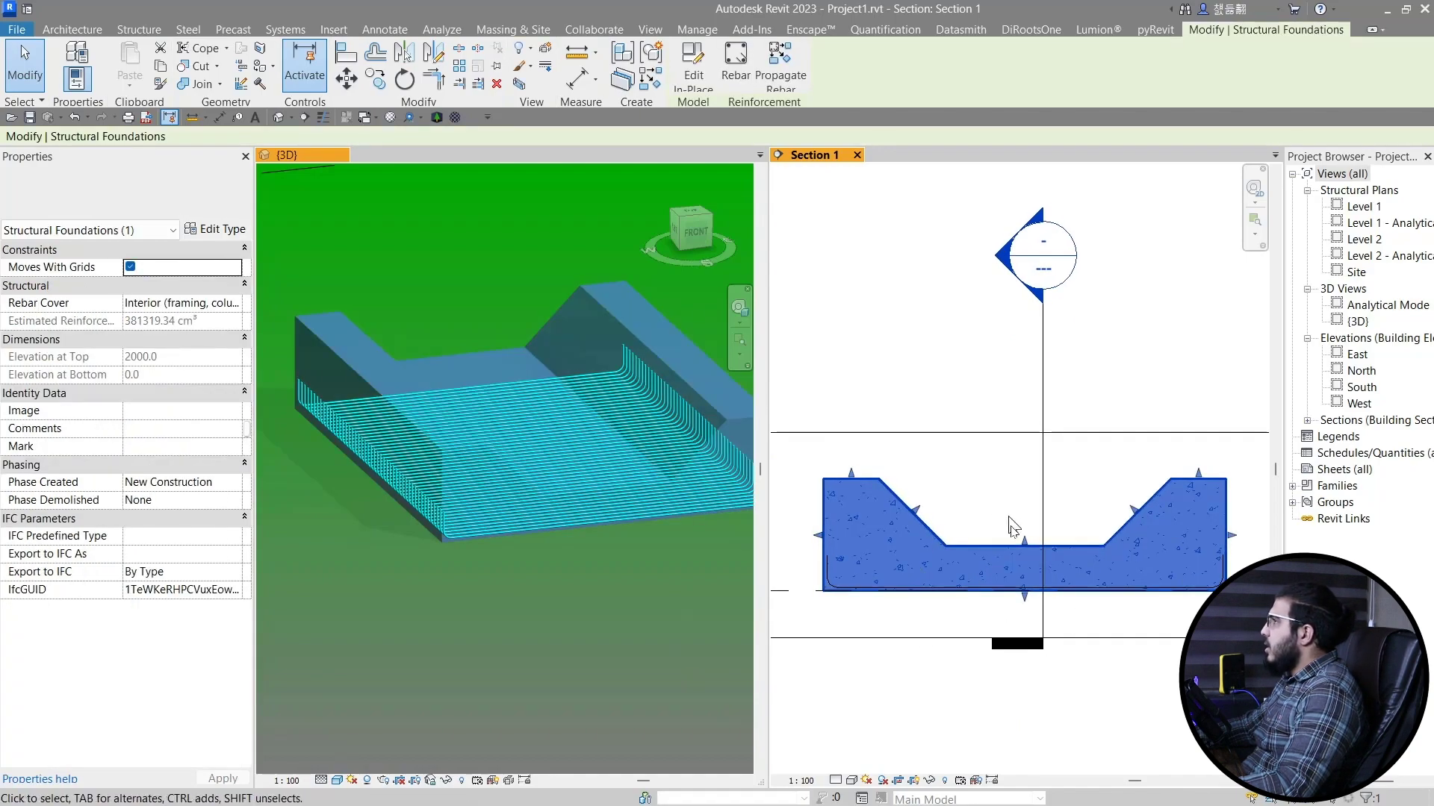
click(735, 71)
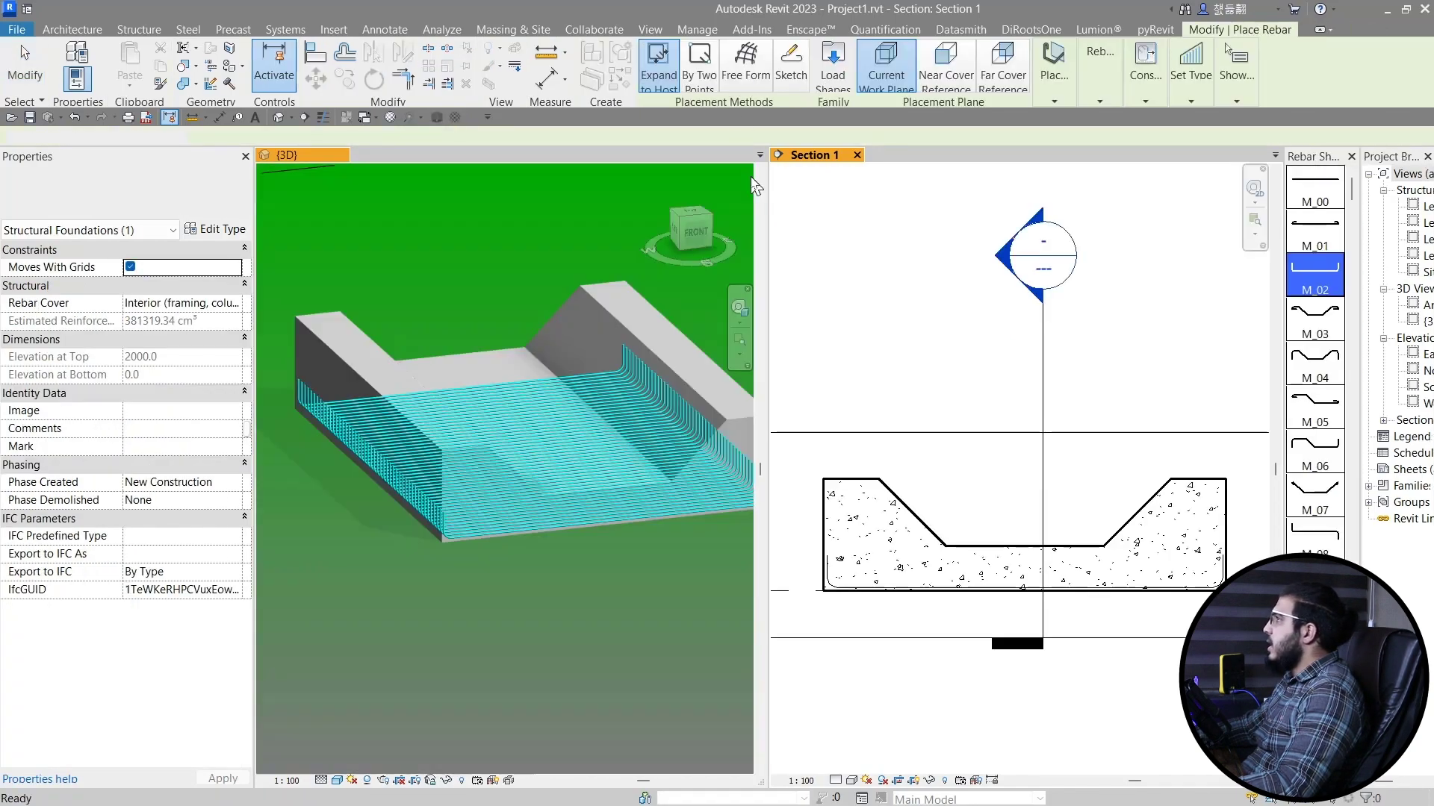
click(790, 68)
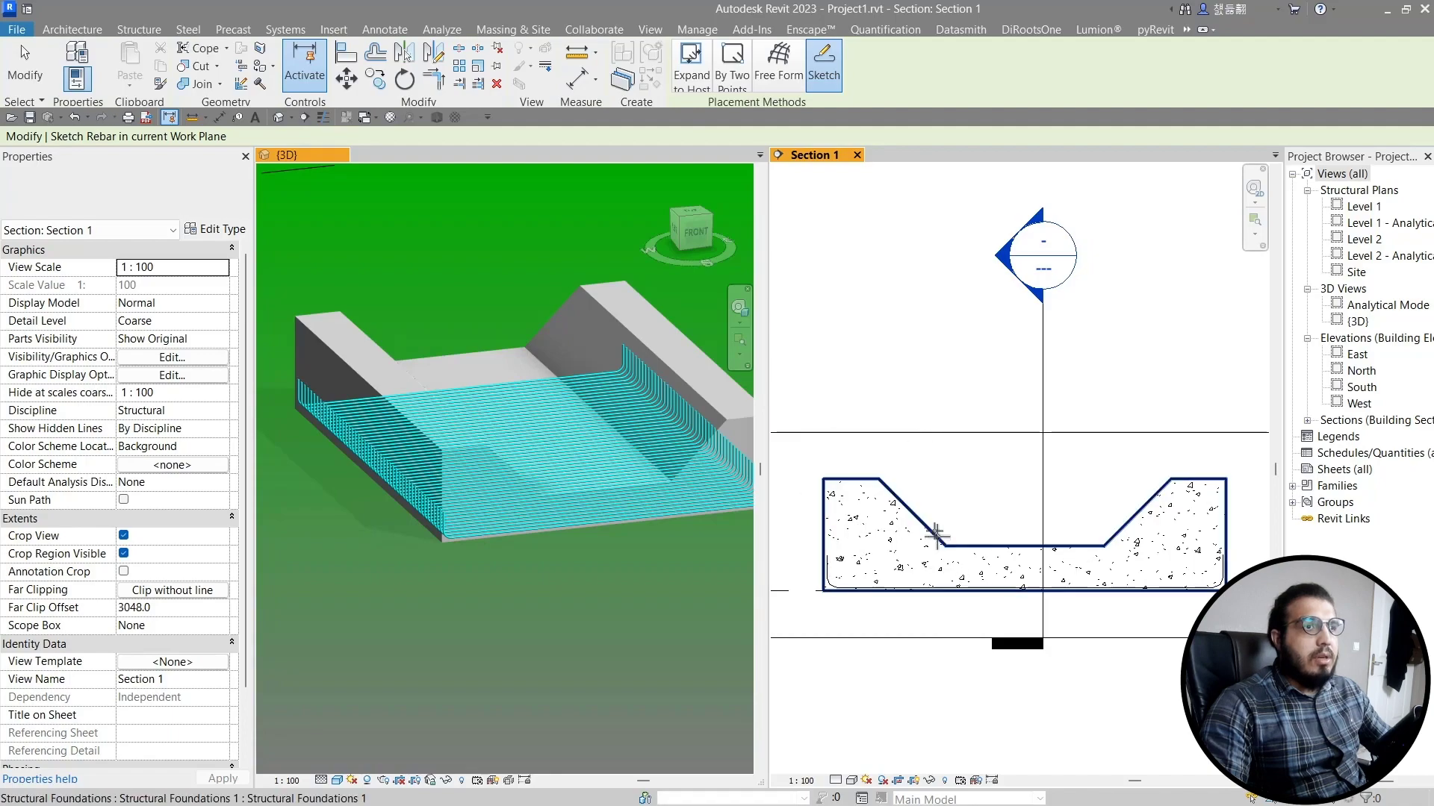
click(922, 572)
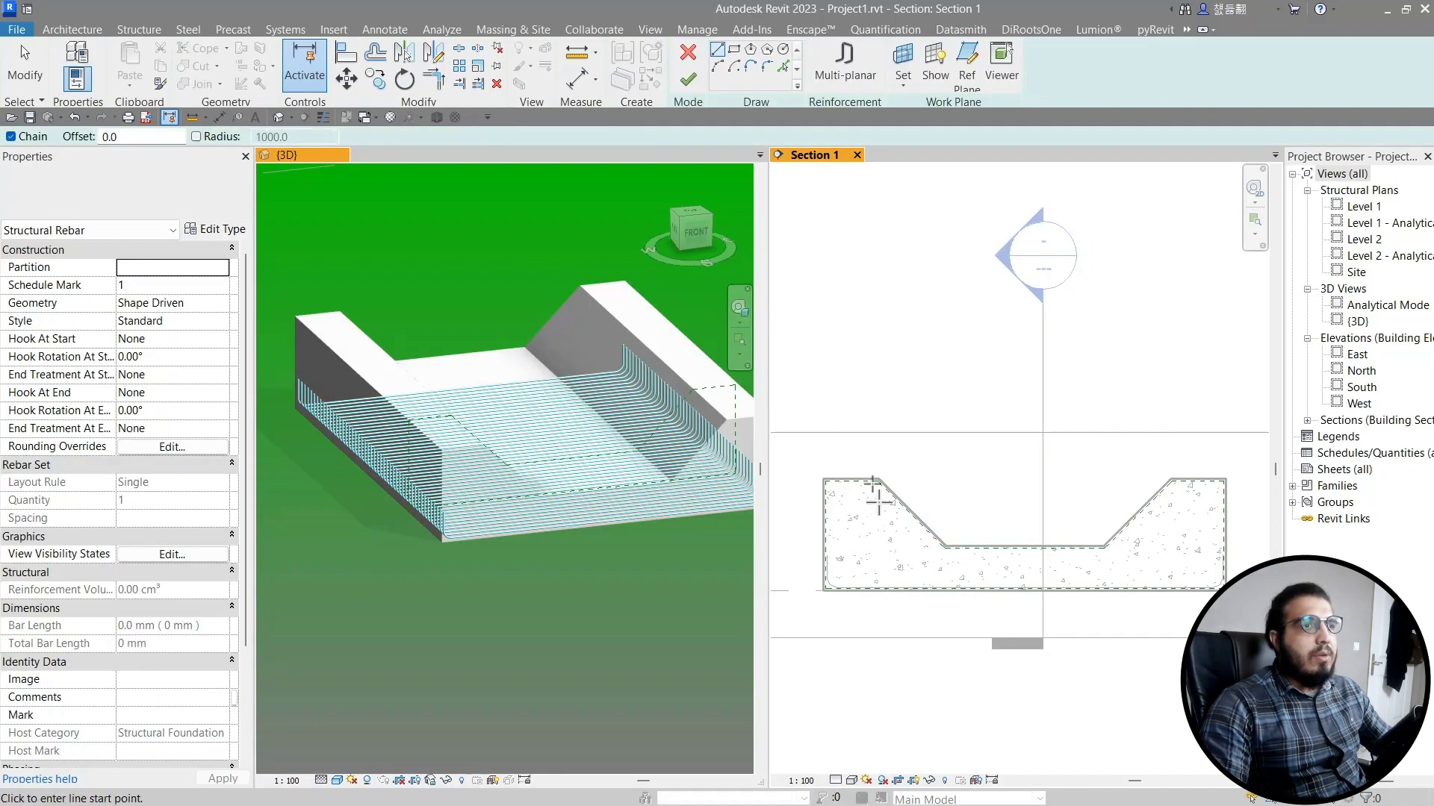
scroll(865, 523, up, 4)
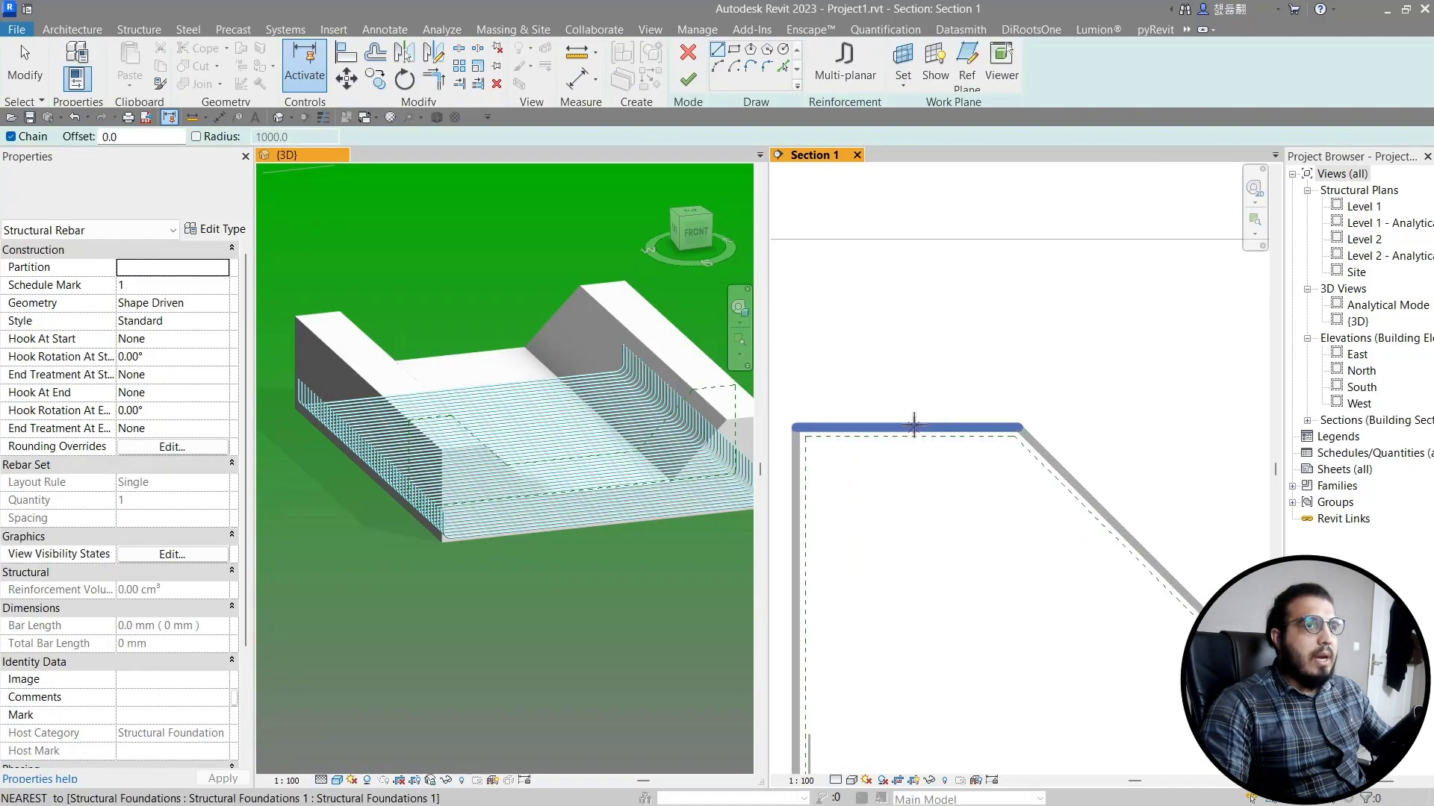
scroll(933, 433, up, 2)
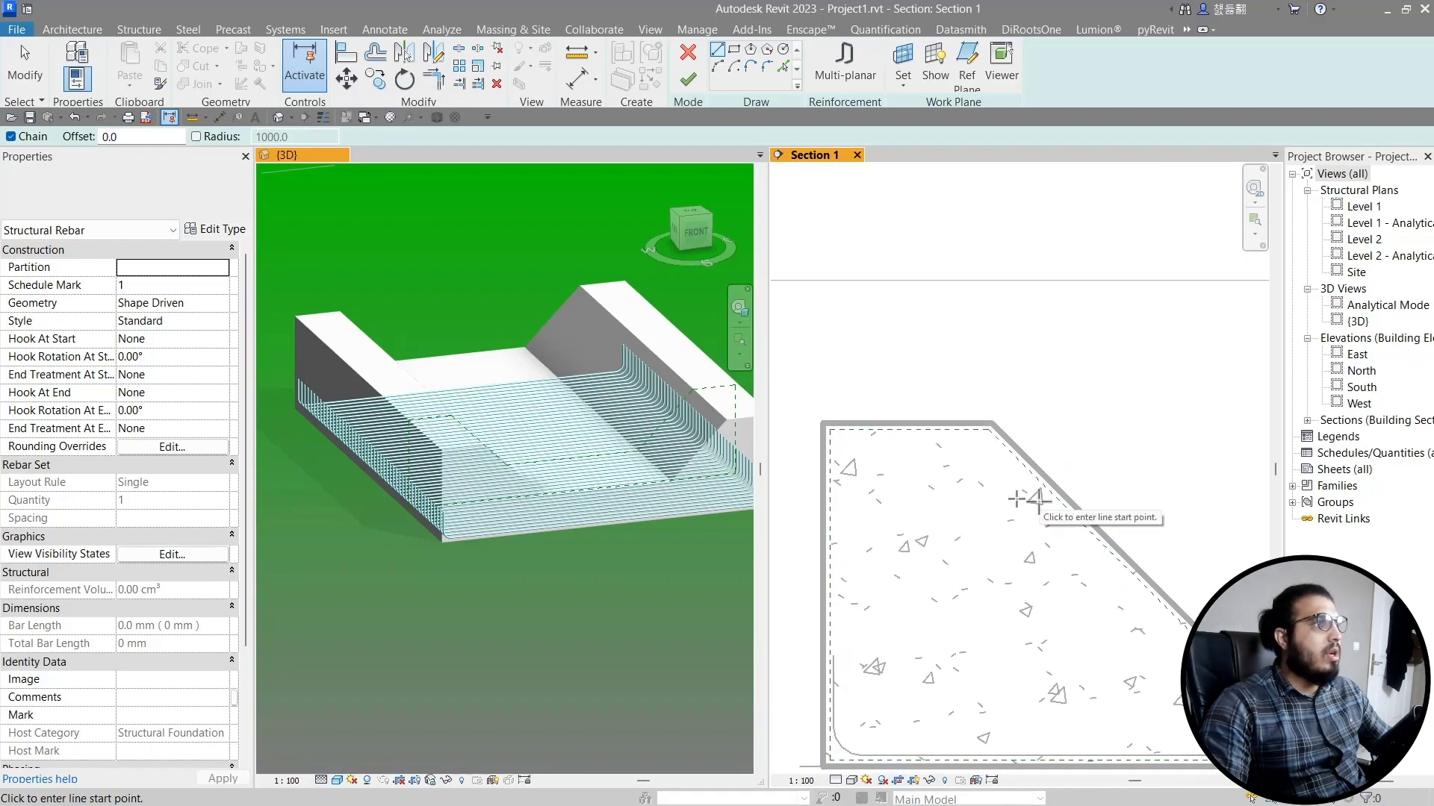
click(93, 195)
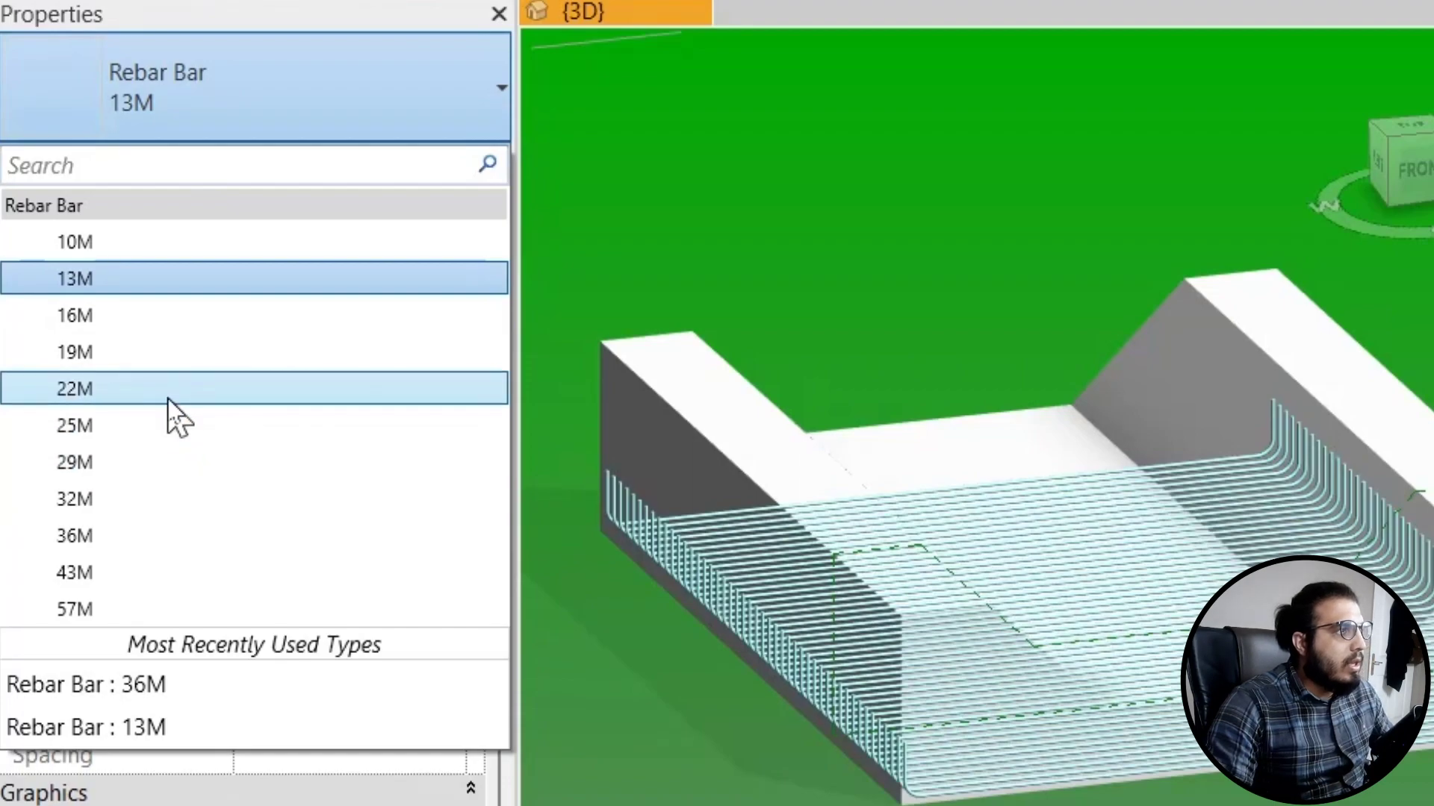
click(167, 389)
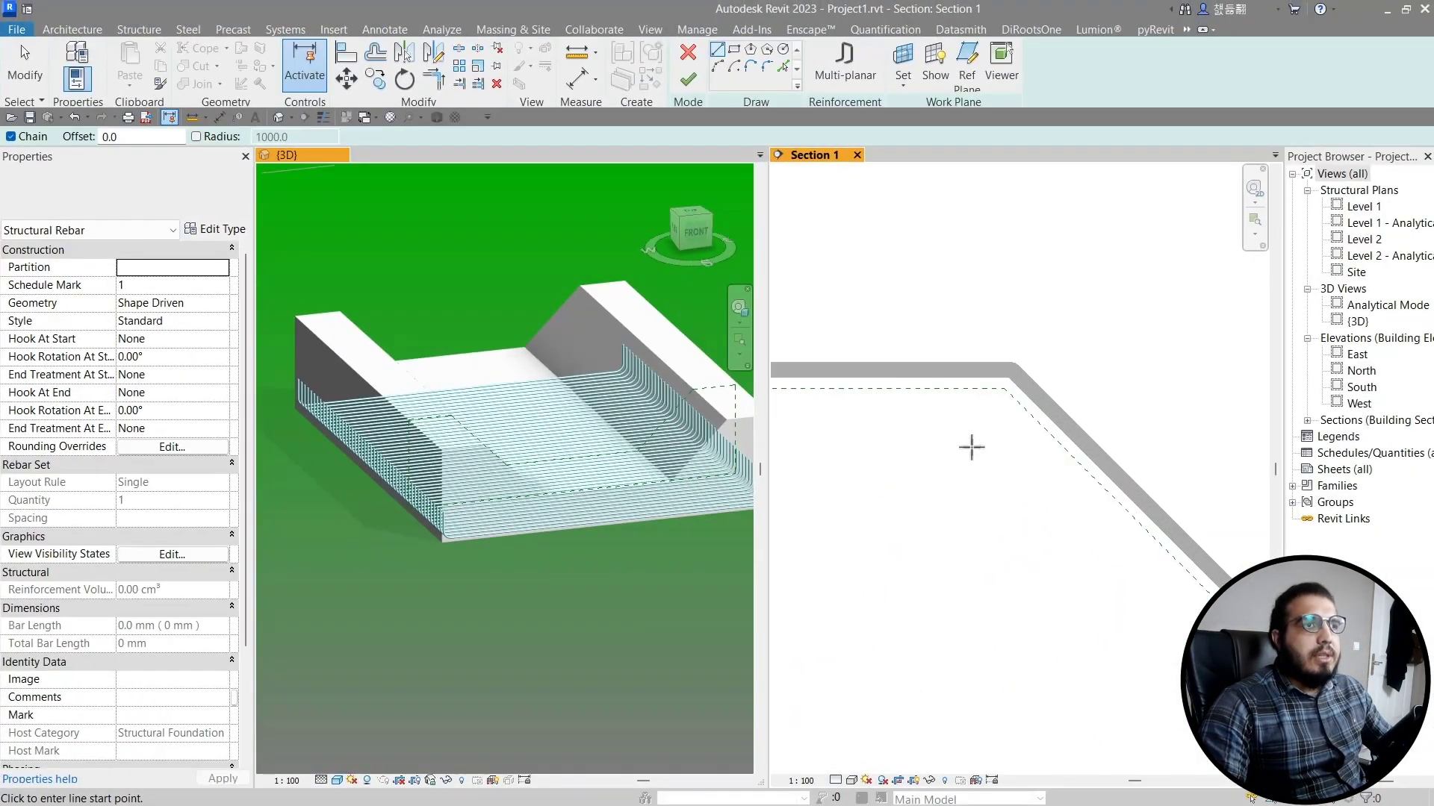
middle_drag(945, 448, 853, 413)
click(1008, 404)
scroll(1162, 658, down, 3)
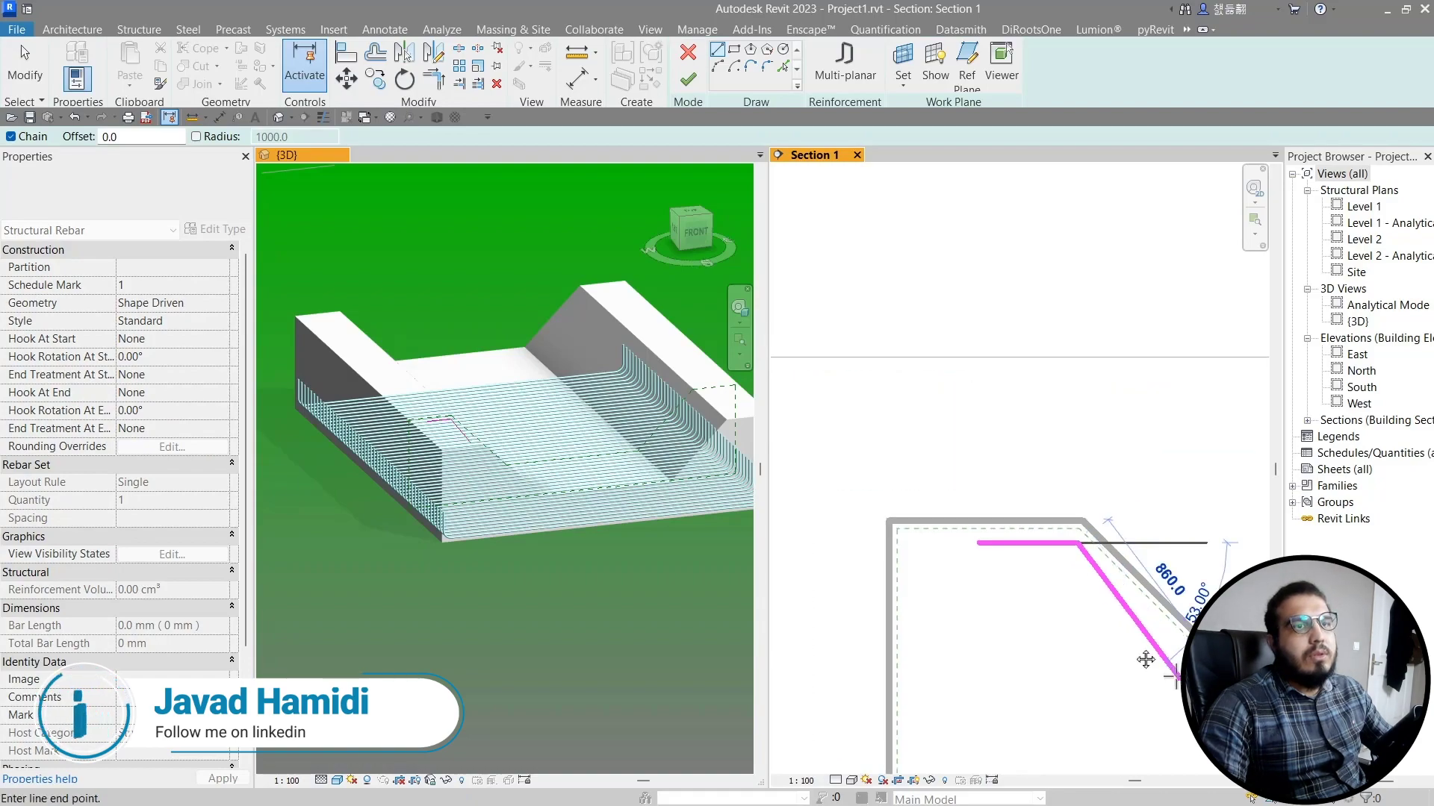
middle_drag(1147, 660, 825, 451)
scroll(966, 581, down, 2)
key(Escape)
key(Escape)
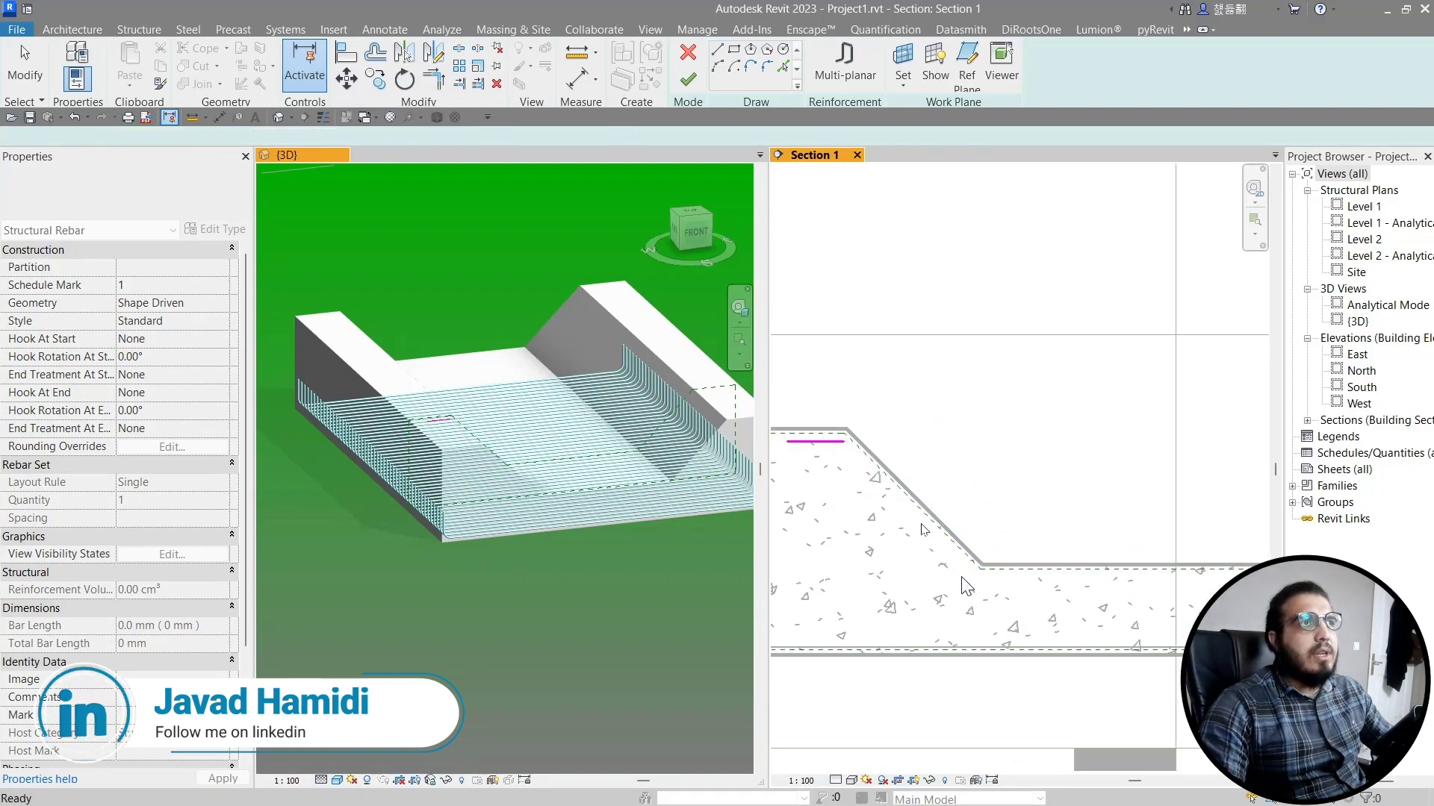
scroll(859, 445, up, 4)
click(852, 435)
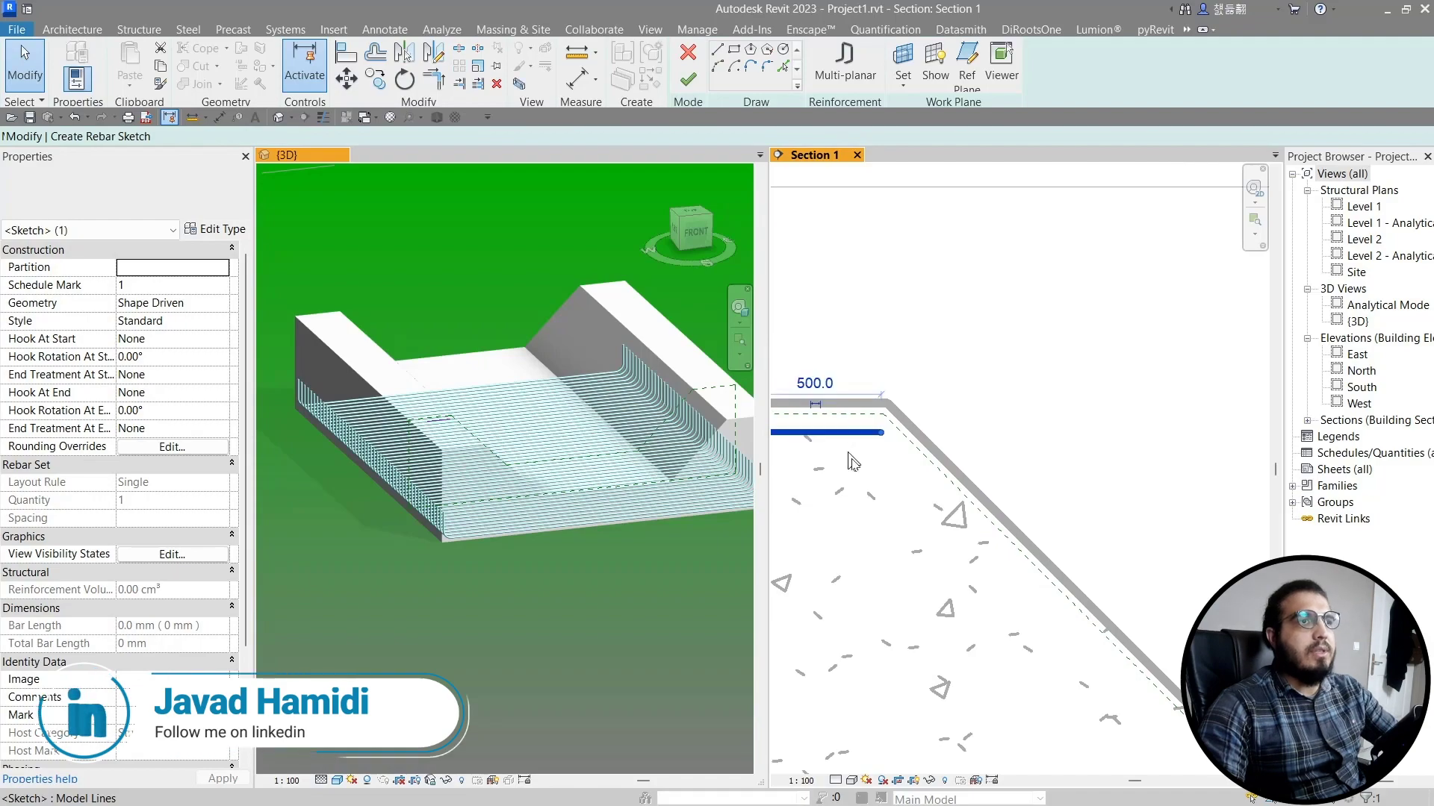
middle_drag(852, 435, 969, 413)
key(Delete)
- Create rebar sketch lines offset 100 mm inward from the foundation's left top edge, left slope and channel floor
click(783, 66)
key(p)
key(l)
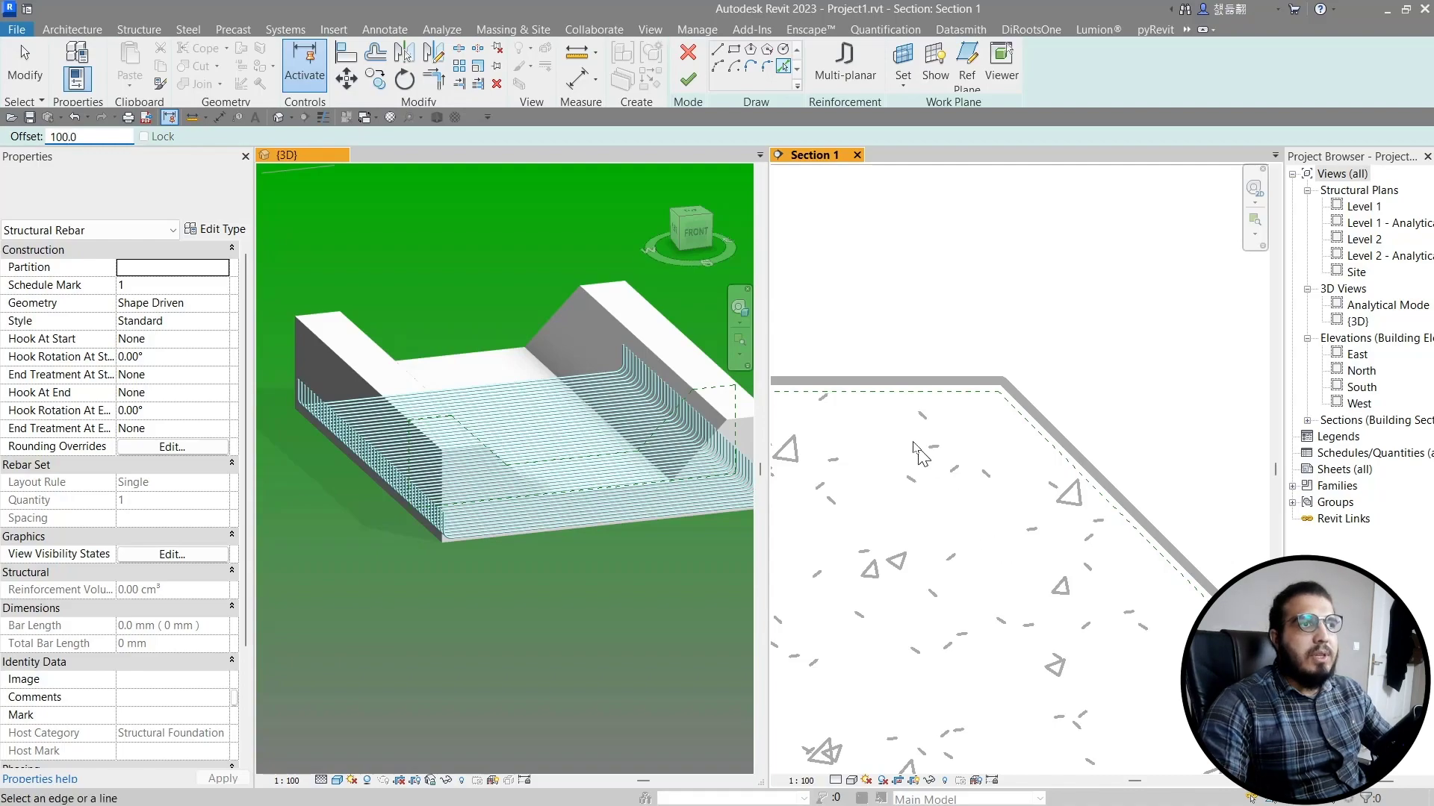
middle_drag(925, 443, 1023, 432)
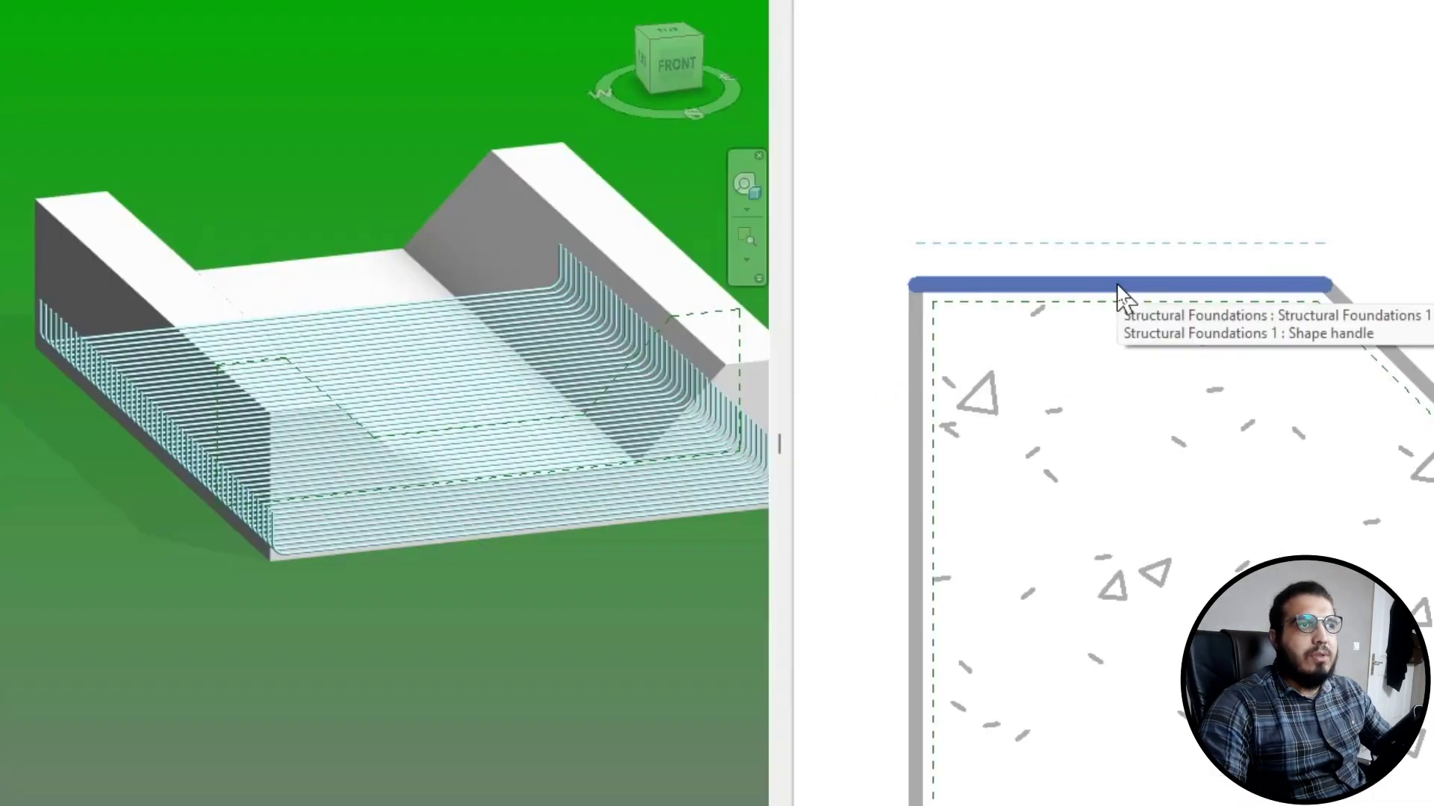
click(973, 379)
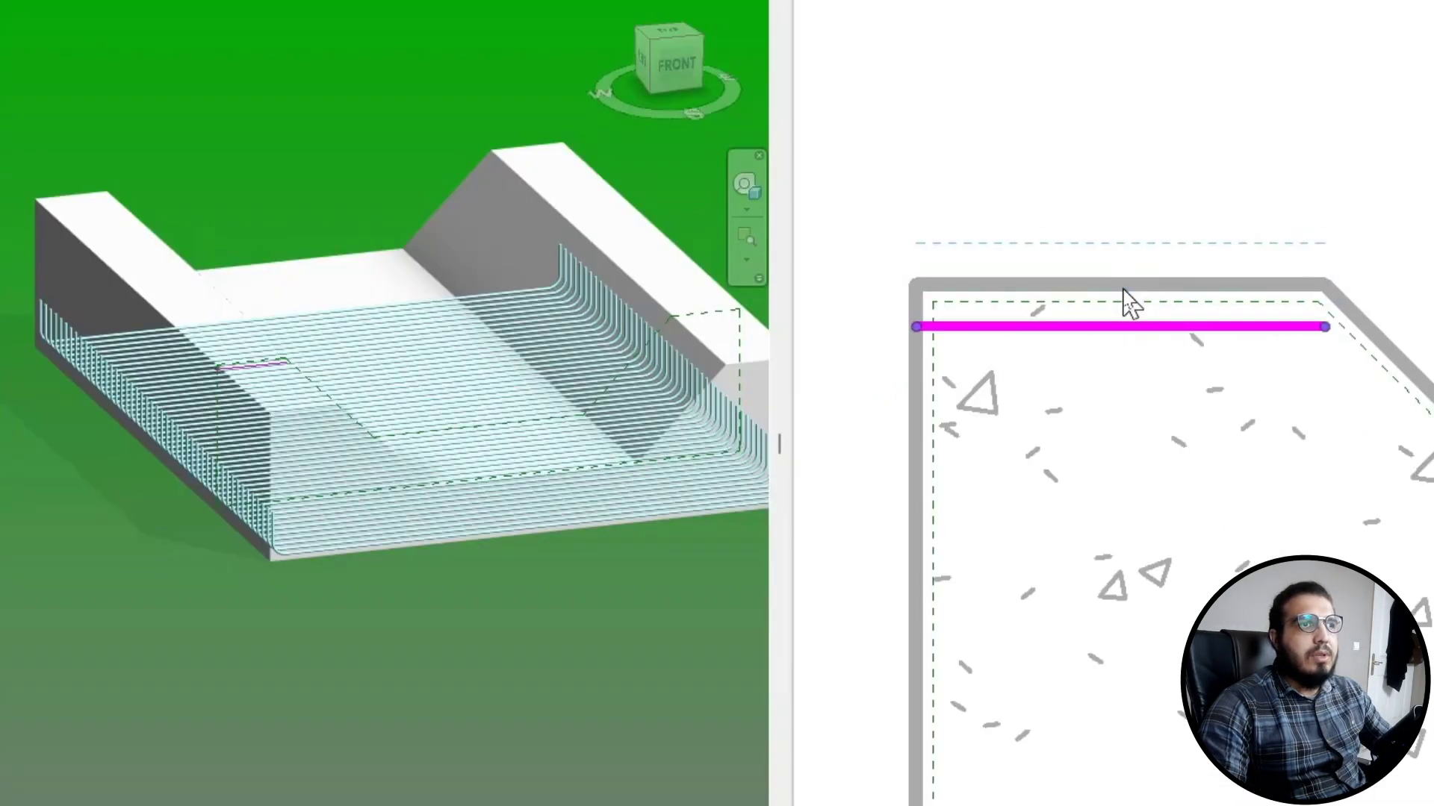
middle_drag(1103, 528, 903, 438)
click(1202, 379)
middle_drag(1162, 566, 960, 672)
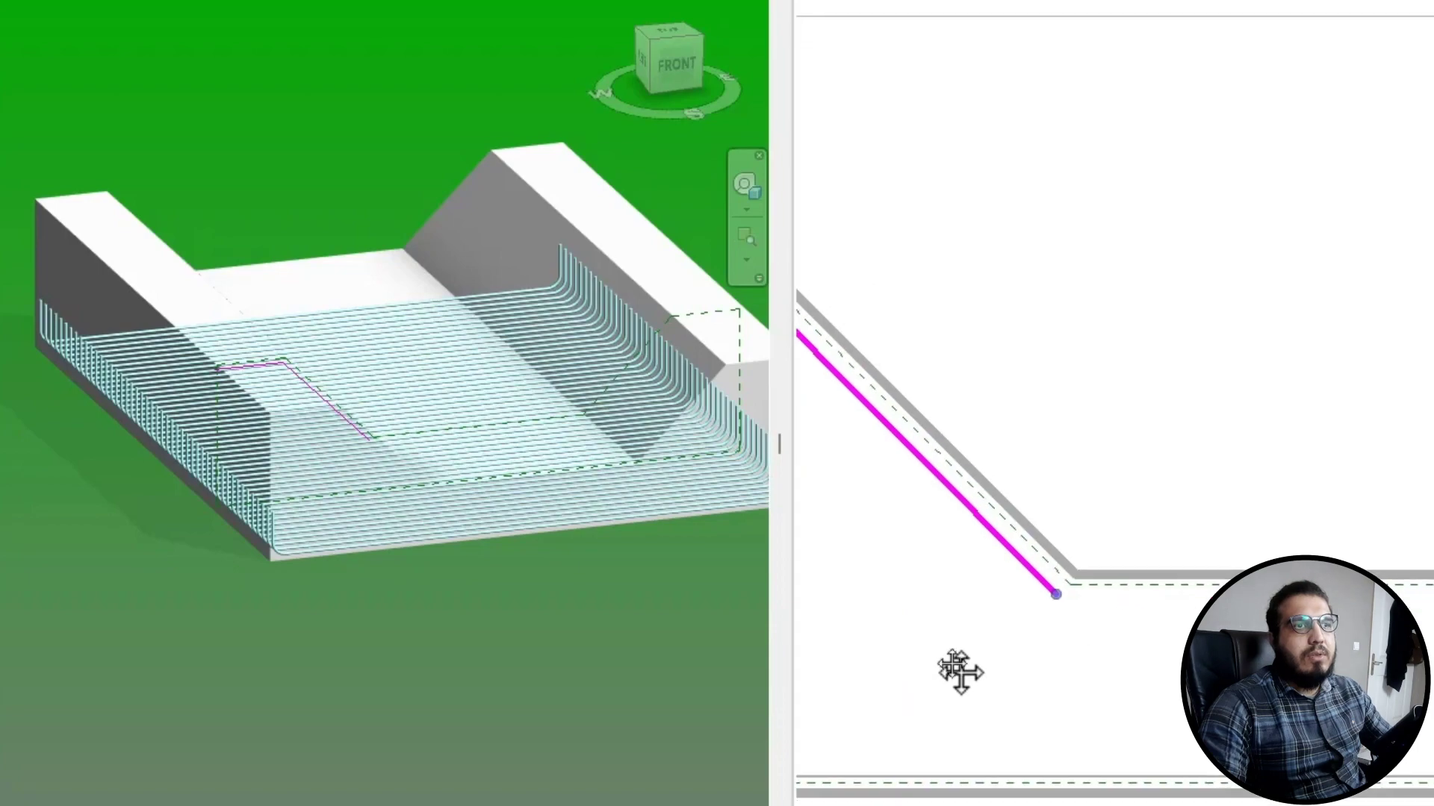
mouse_move(1428, 715)
middle_down()
mouse_move(993, 707)
mouse_move(941, 733)
middle_up()
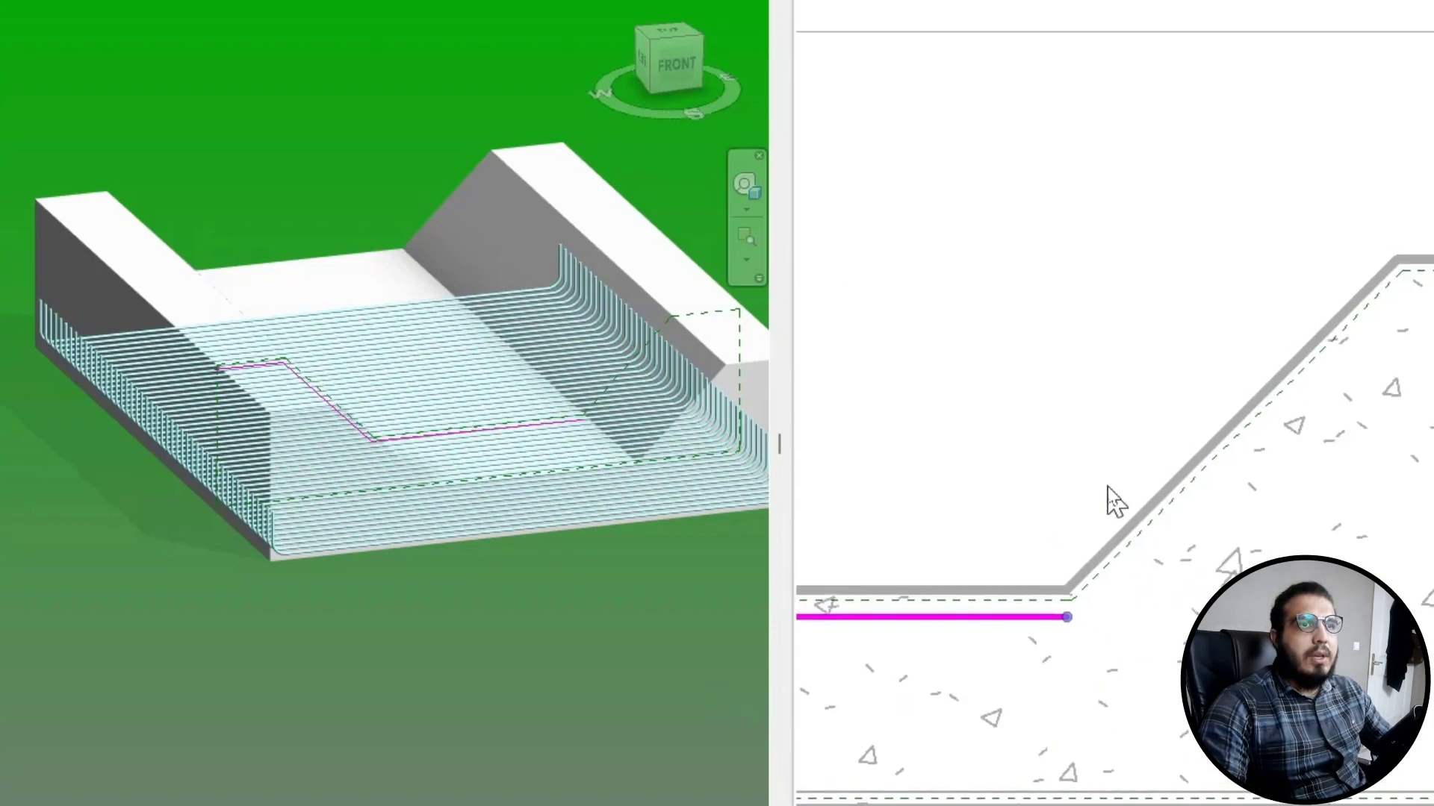
- Add rebar sketch lines offset 100 mm inward from the foundation's right slope and right top edge
scroll(1110, 498, up, 1)
click(1170, 515)
mouse_move(1239, 634)
middle_down()
mouse_move(1180, 648)
mouse_move(1022, 736)
middle_up()
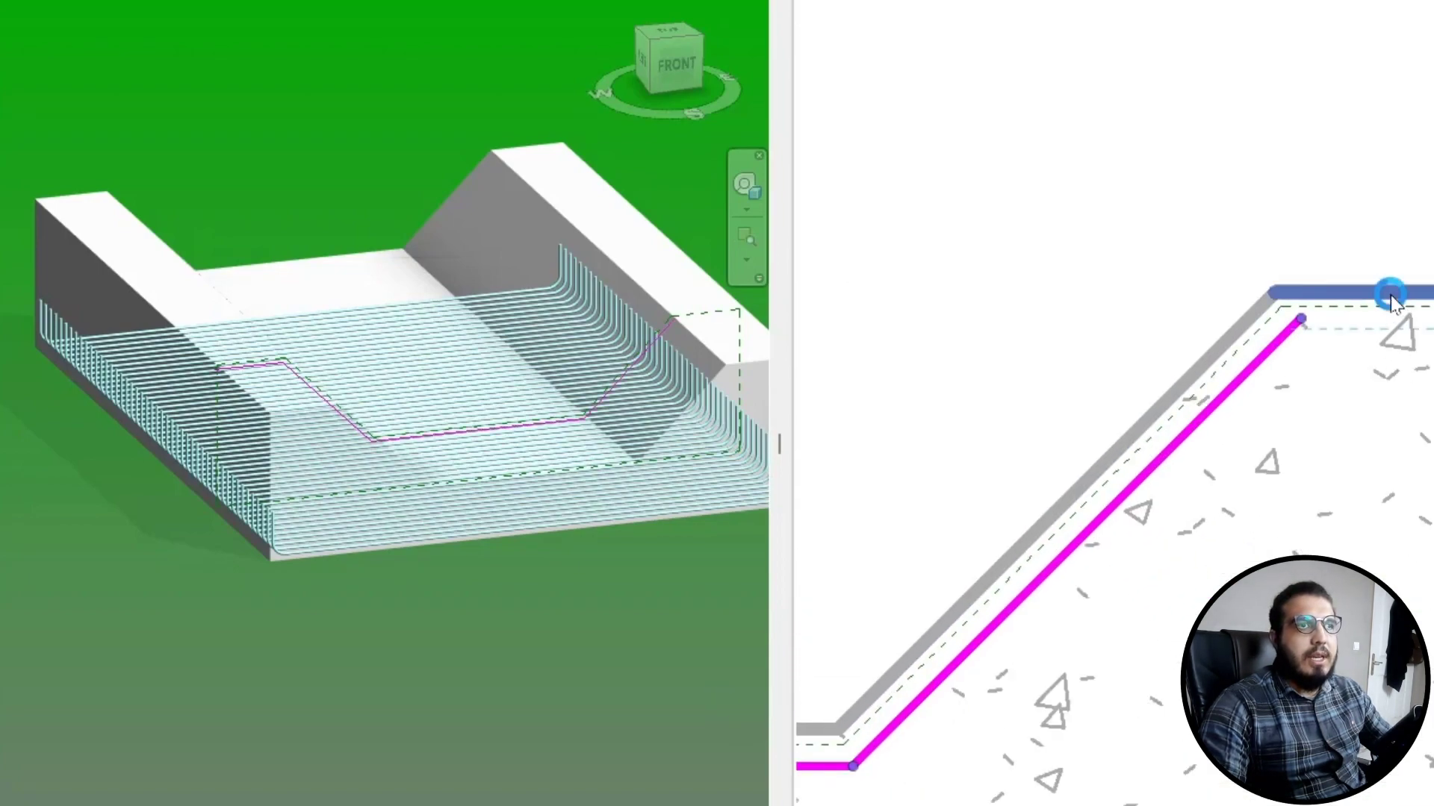
click(1390, 295)
scroll(1396, 489, down, 2)
middle_drag(1396, 494, 1114, 528)
- Shorten the right top sketch line by moving its outer end inward, away from the foundation's side face
scroll(1199, 398, up, 3)
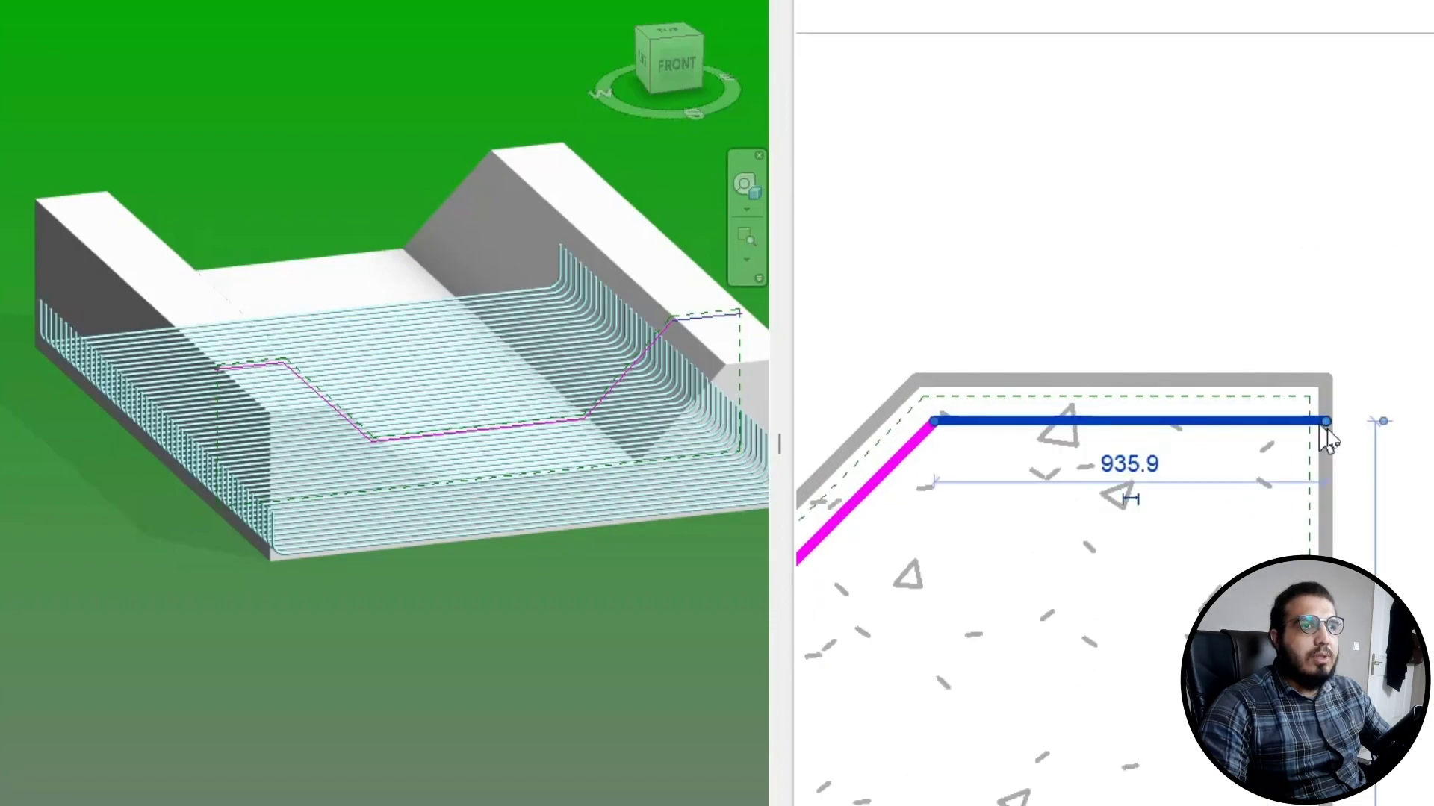
drag(1325, 423, 1086, 423)
click(1113, 561)
- Delete the left top sketch line and replace it with a mirrored copy of the right one about the channel's centre
scroll(1113, 561, down, 3)
middle_drag(1028, 616, 1433, 540)
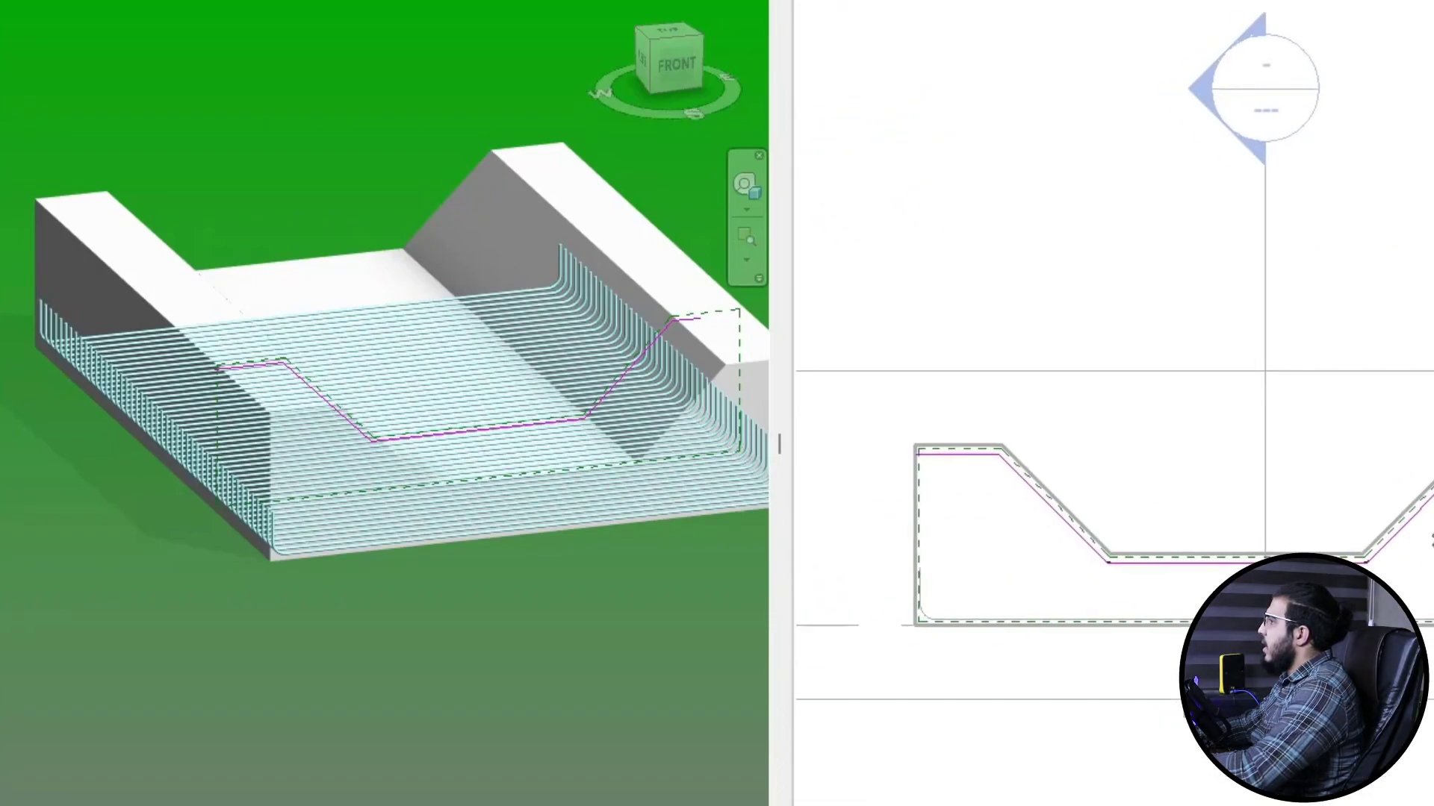
key(Delete)
scroll(1214, 489, up, 3)
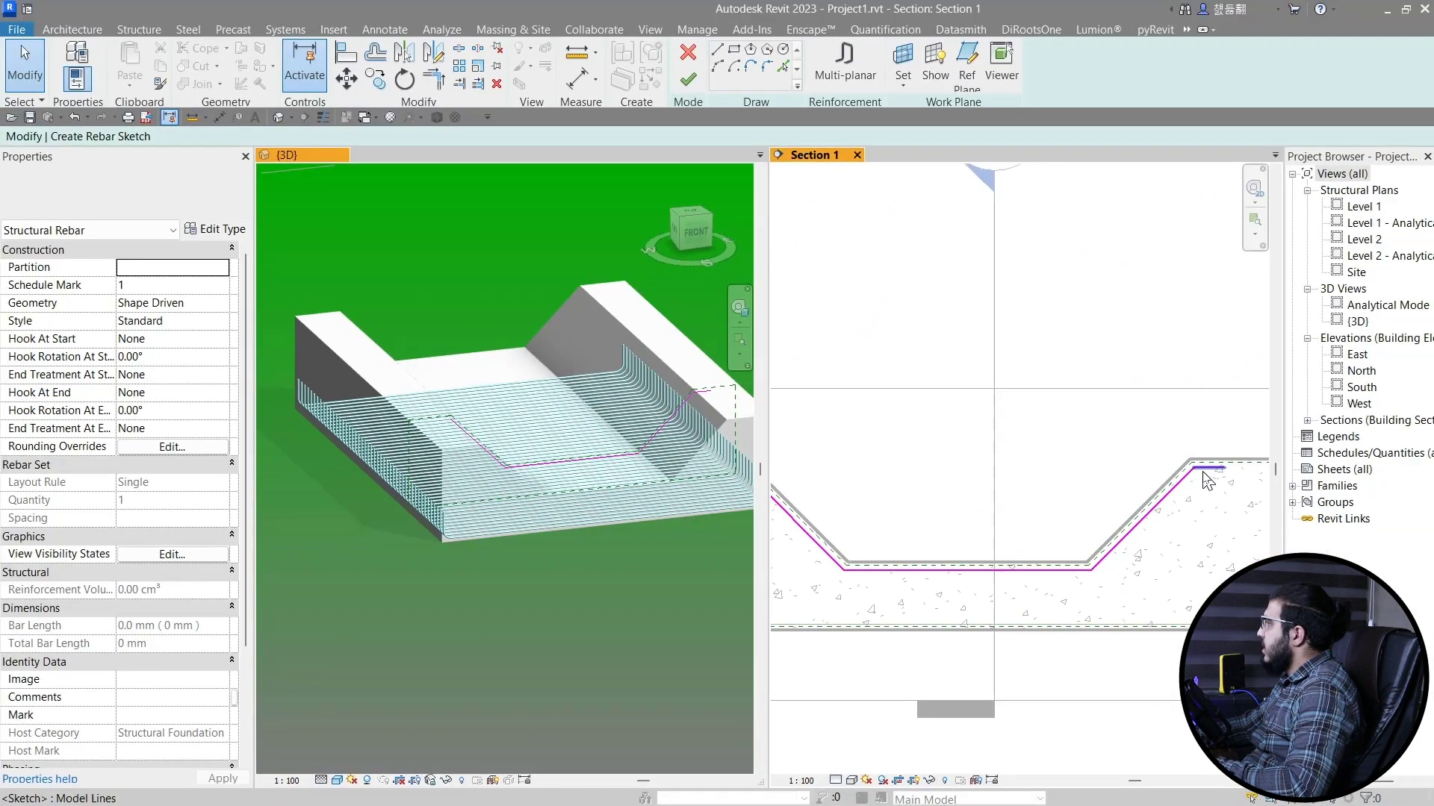
click(1202, 471)
click(441, 59)
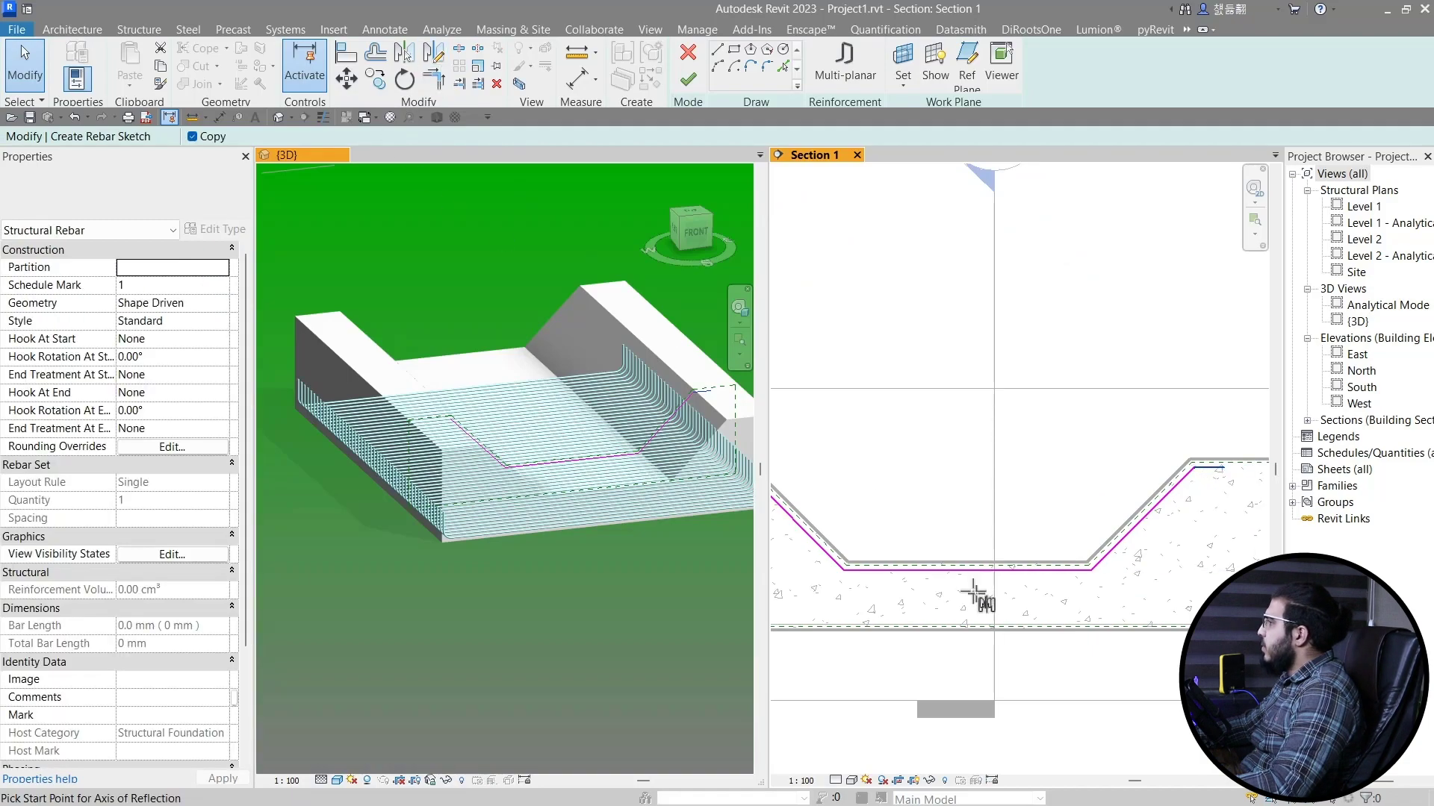
click(967, 496)
key(Escape)
- Finish the rebar sketch to create the channel-shaped top bar and leave the rebar placement mode
middle_drag(881, 564, 918, 505)
scroll(967, 472, up, 3)
scroll(1015, 517, down, 3)
scroll(1019, 518, down, 3)
middle_drag(1062, 539, 1042, 561)
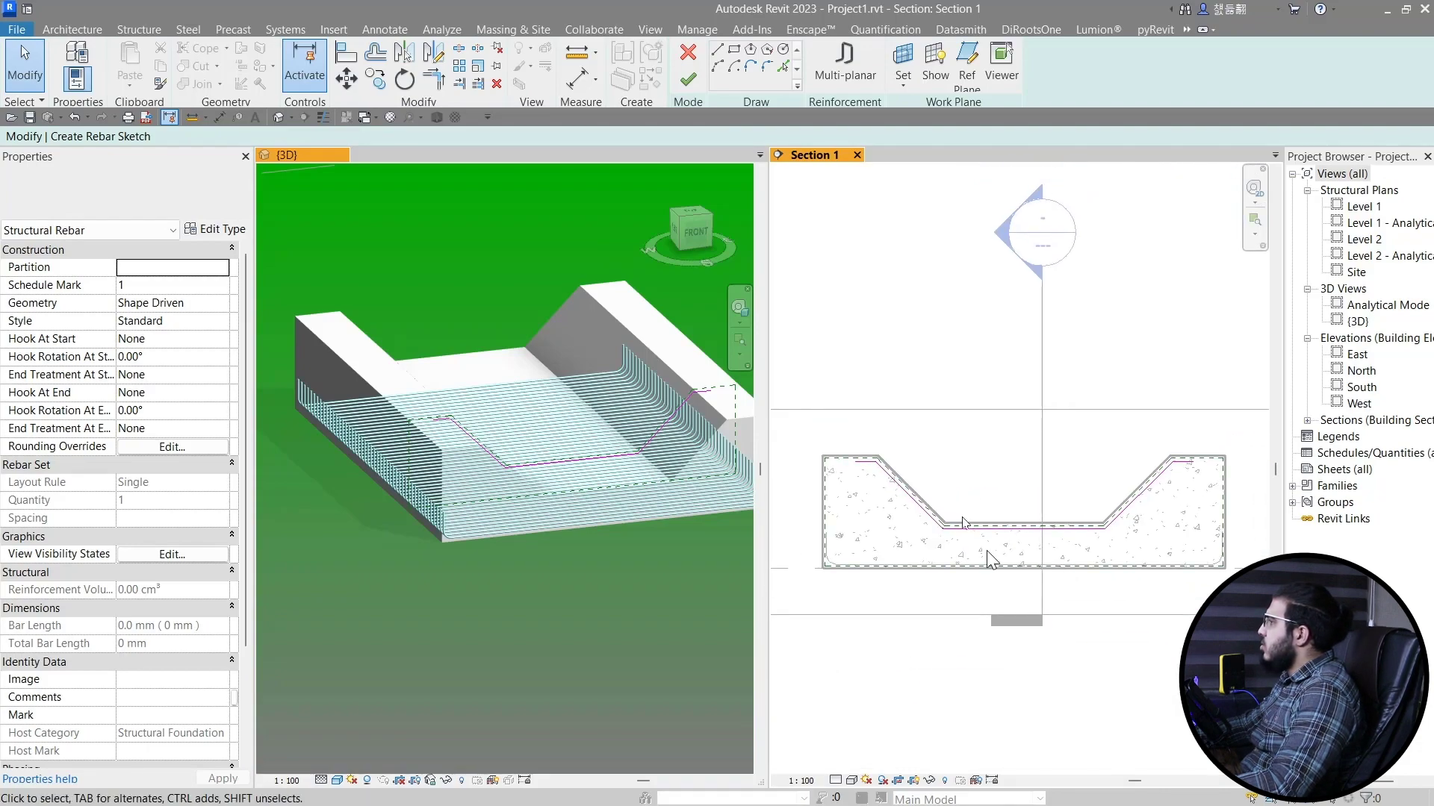
scroll(1011, 548, up, 1)
click(684, 89)
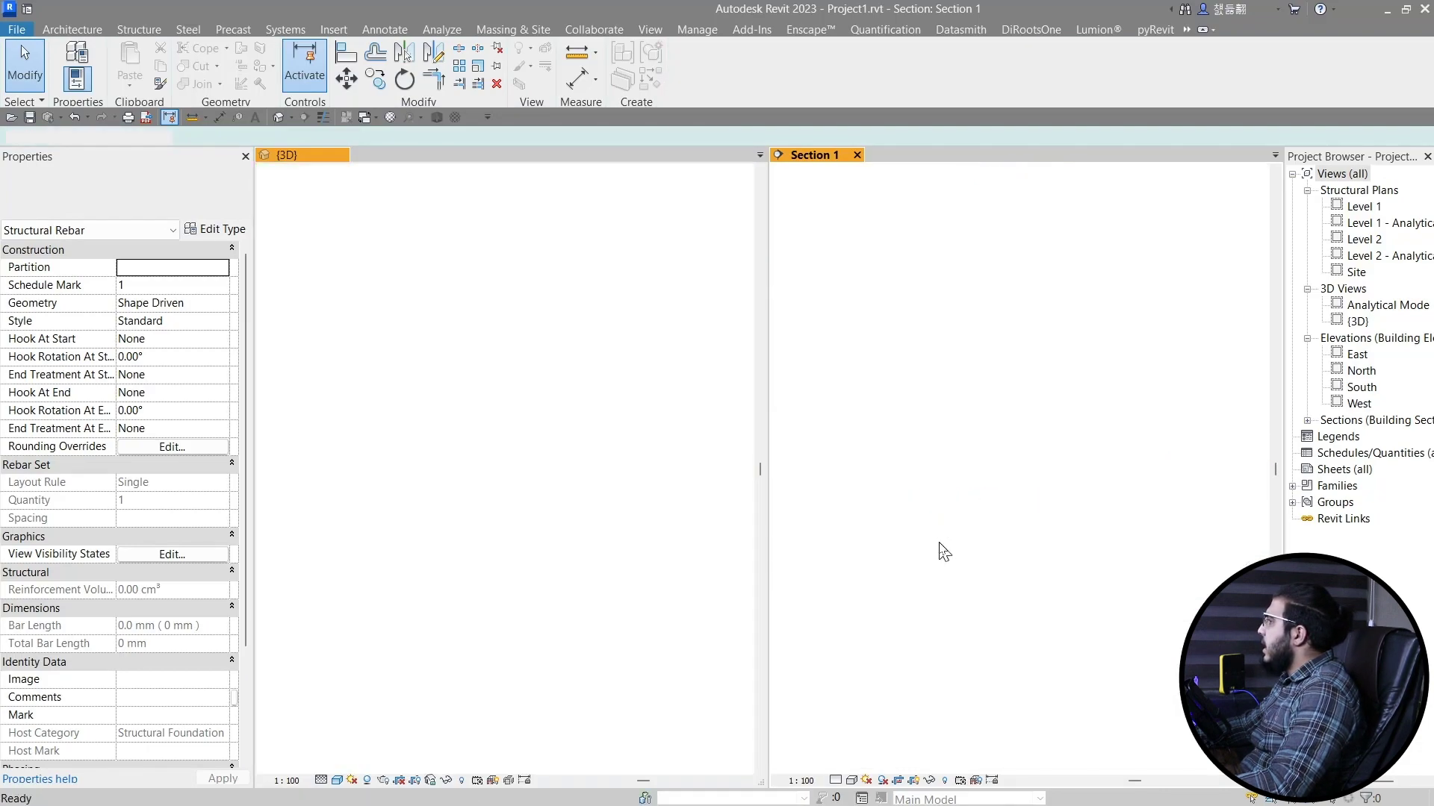
scroll(1013, 544, up, 2)
scroll(1013, 544, up, 2)
key(Escape)
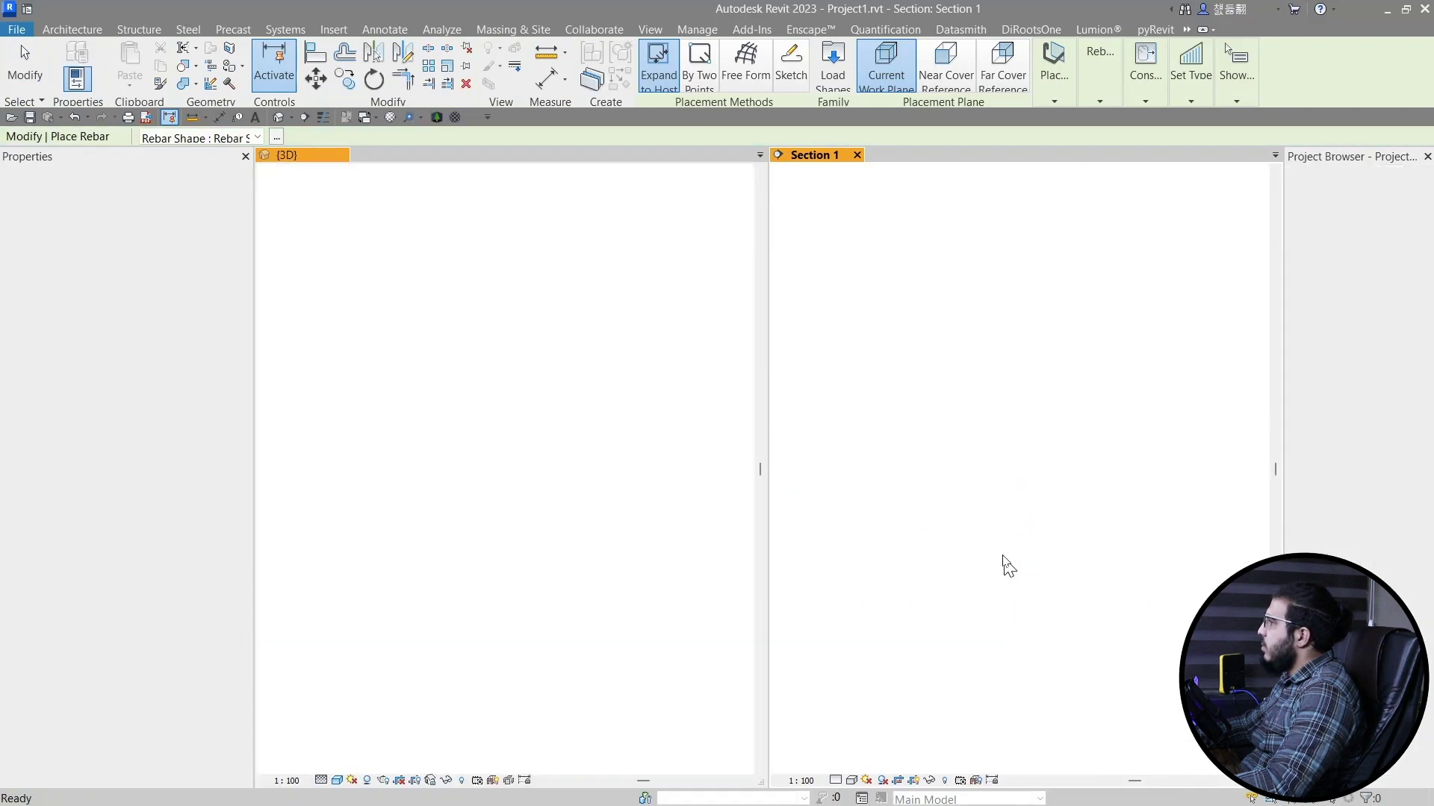
scroll(992, 553, down, 3)
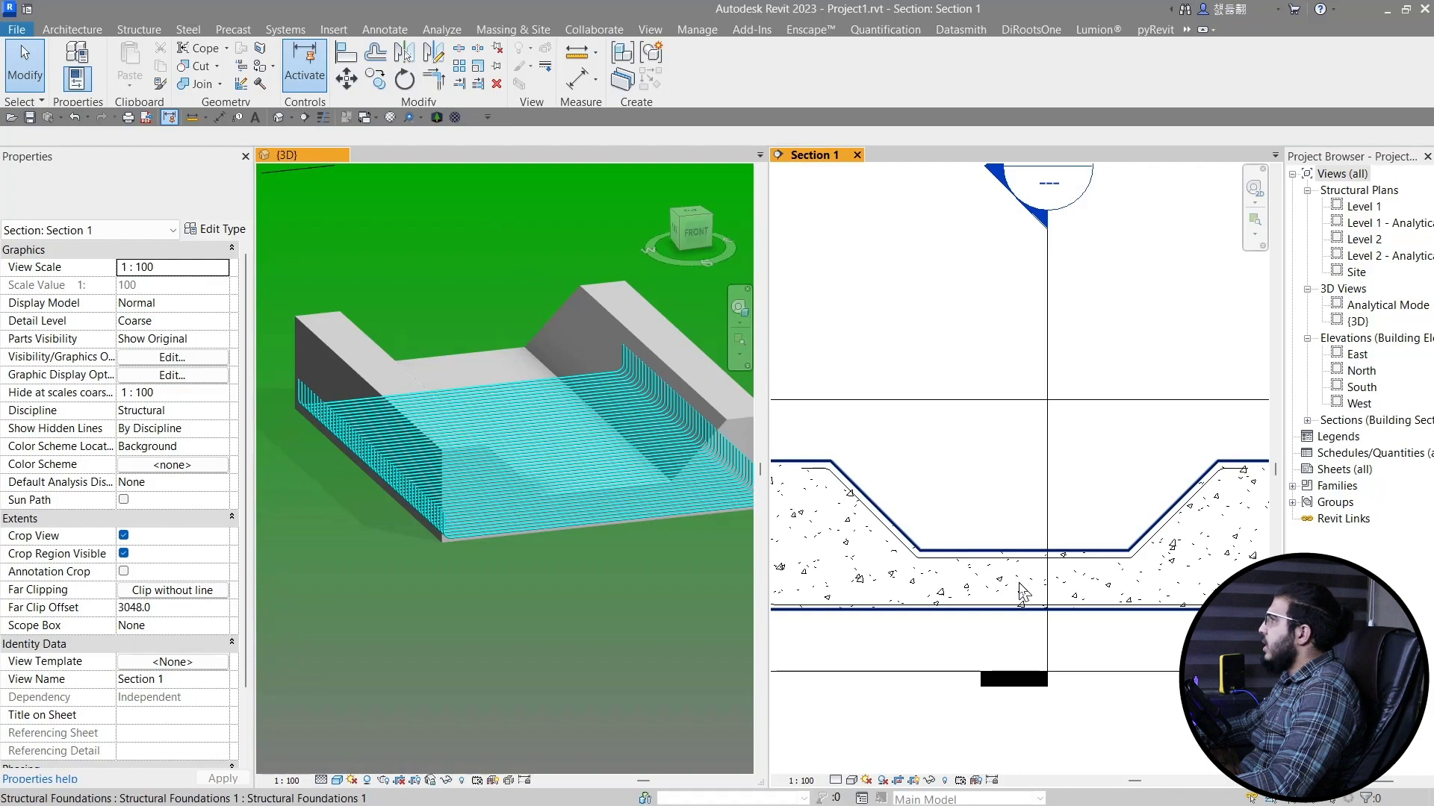
click(1023, 594)
key(r)
key(b)
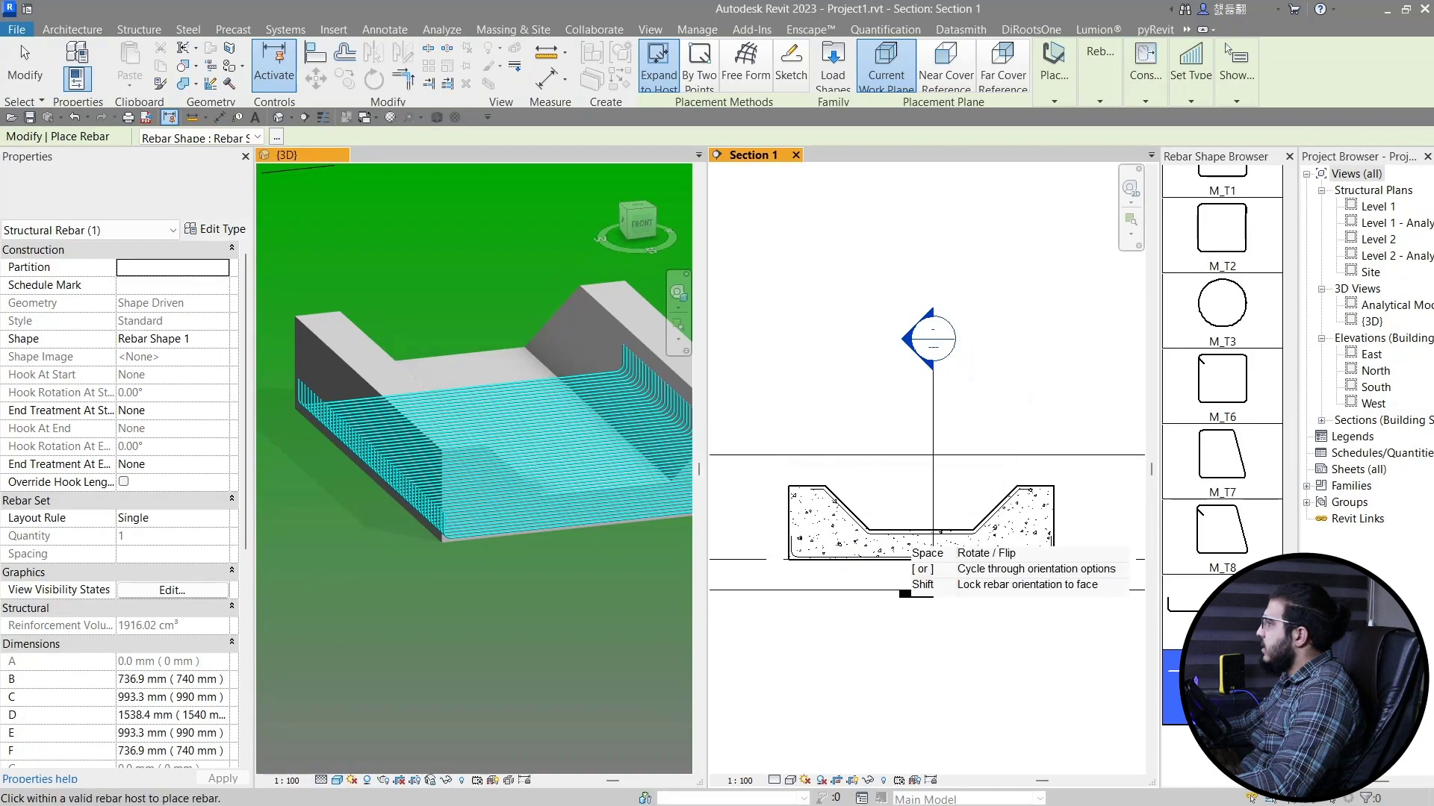
scroll(1239, 702, up, 1)
scroll(1239, 702, down, 2)
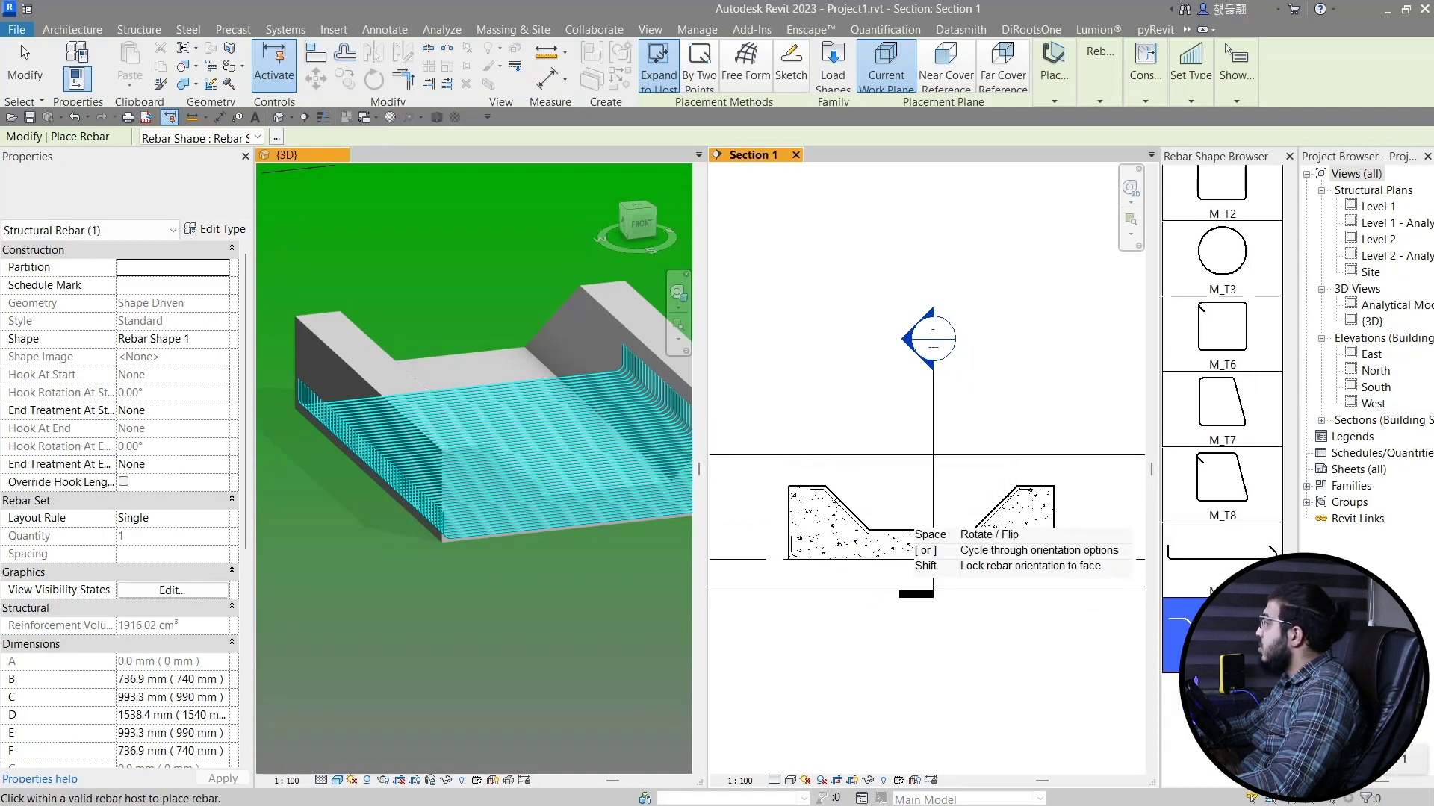
key(Escape)
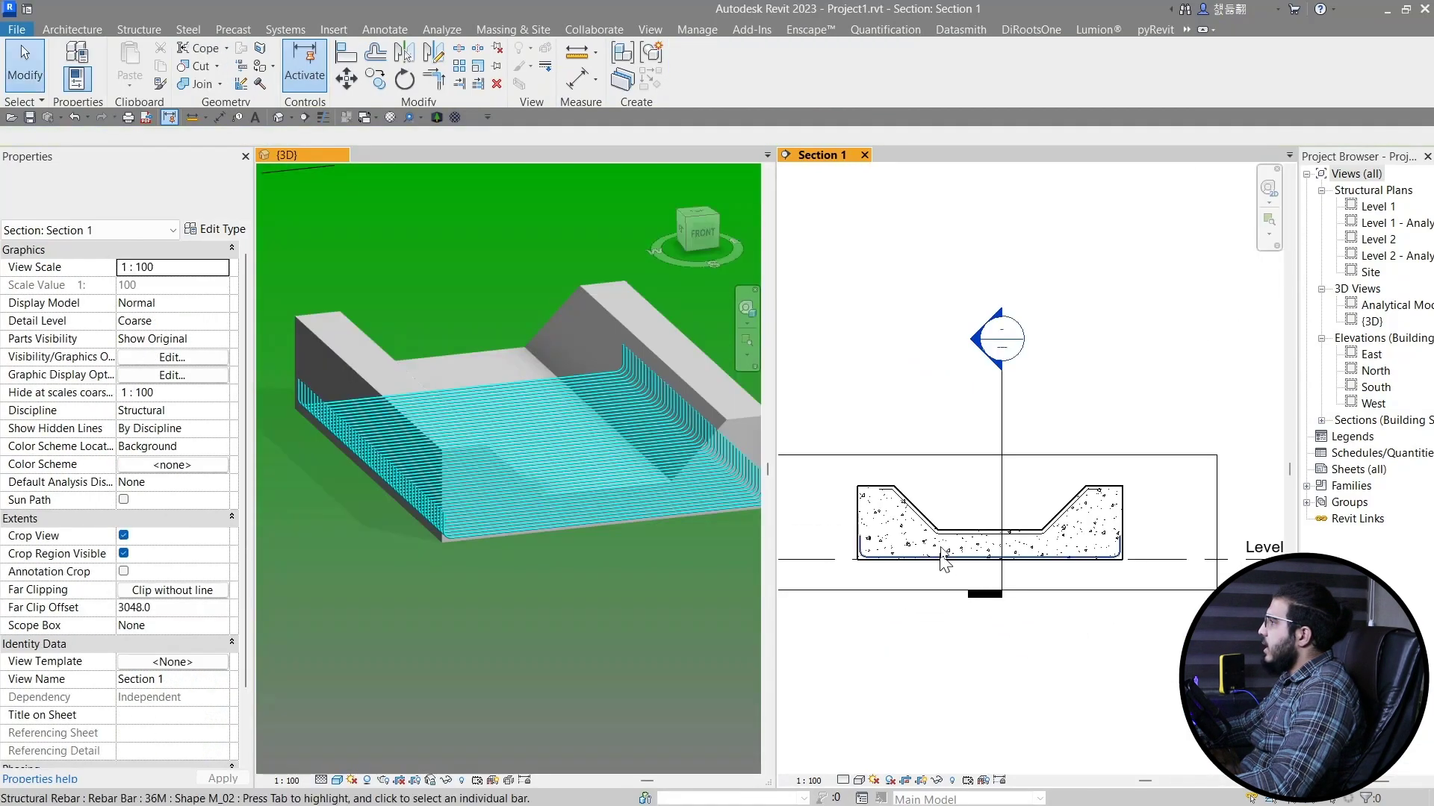
- Distribute the channel-shaped top bar along the foundation using the Maximum Spacing layout at 300 mm
scroll(1030, 523, up, 4)
click(1031, 521)
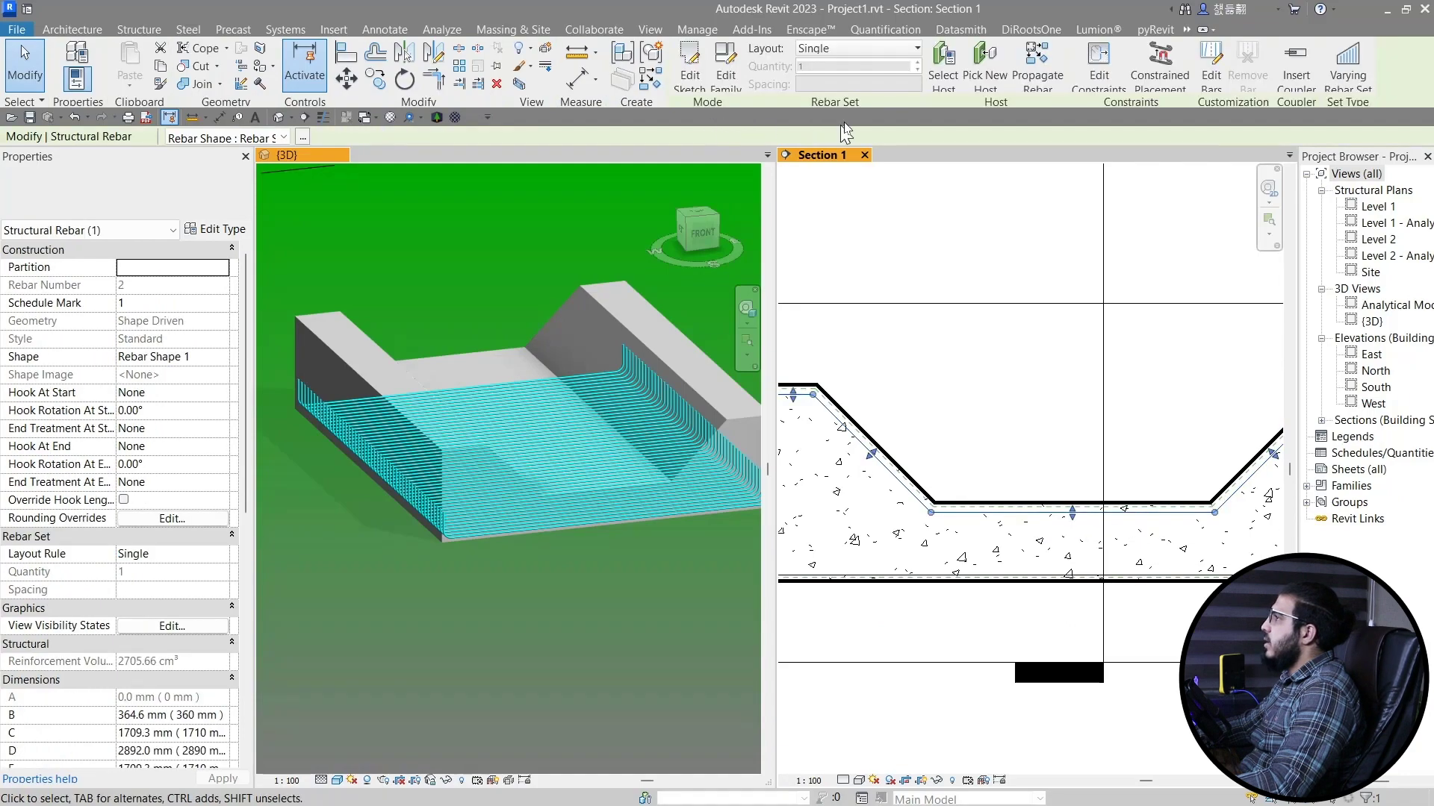
click(827, 51)
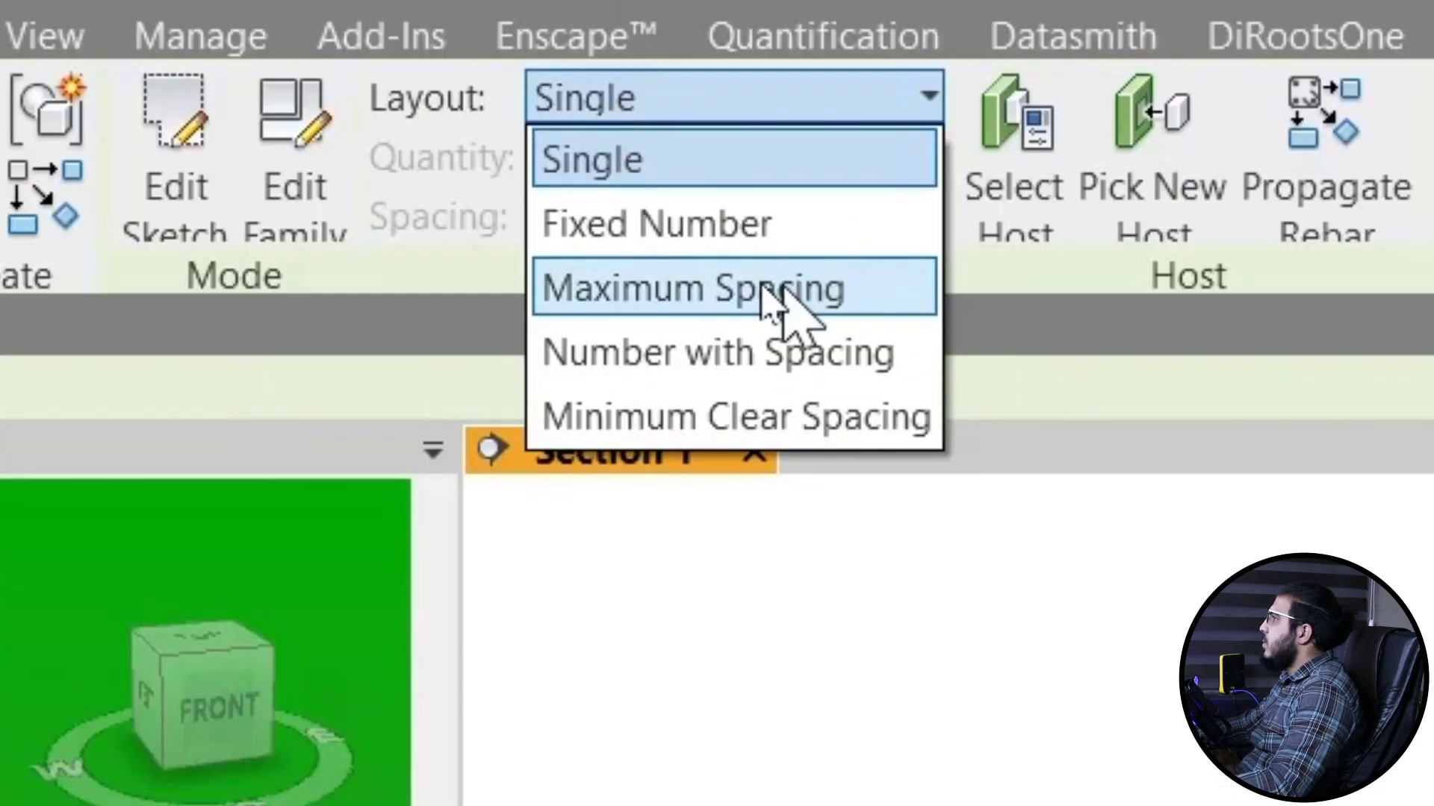
click(767, 293)
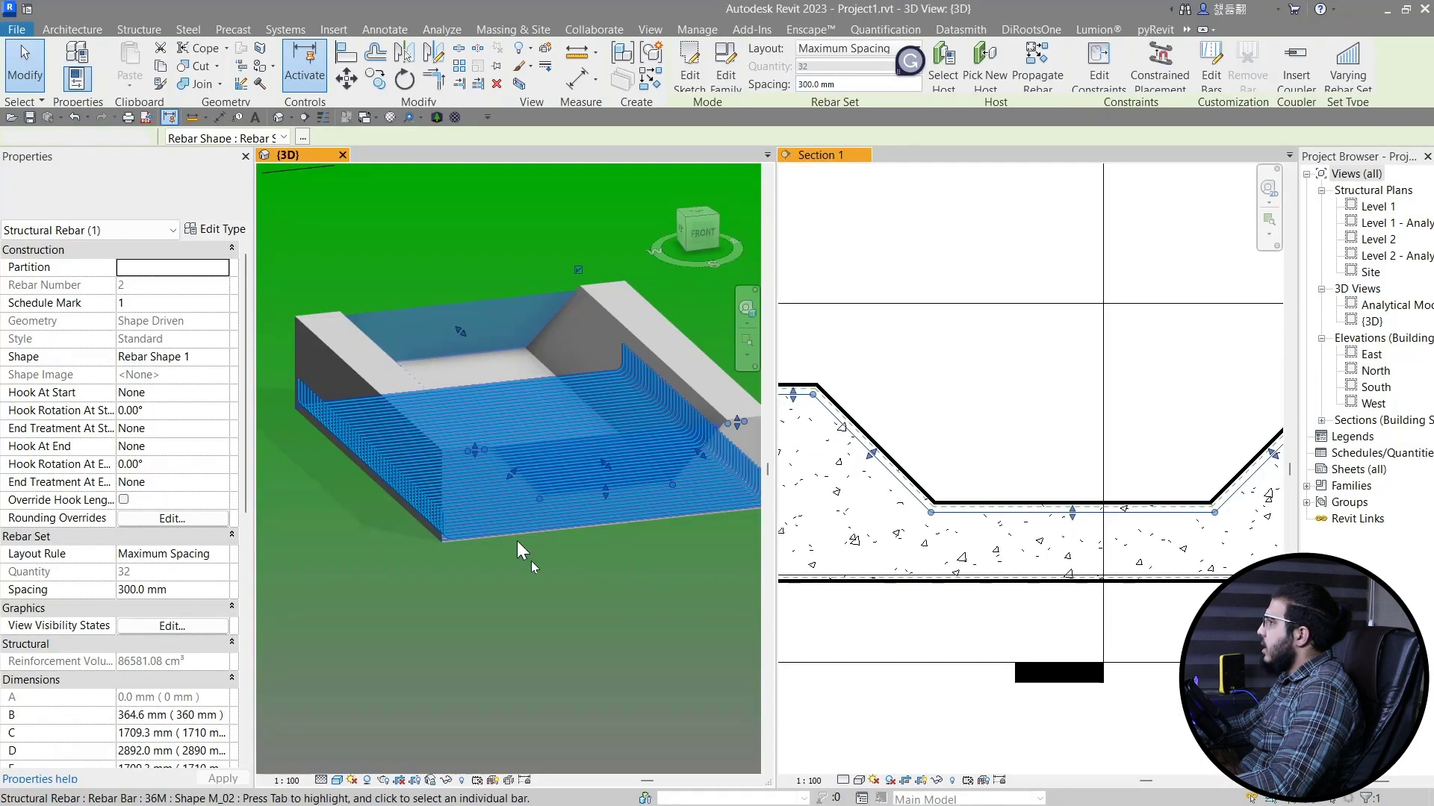
click(383, 722)
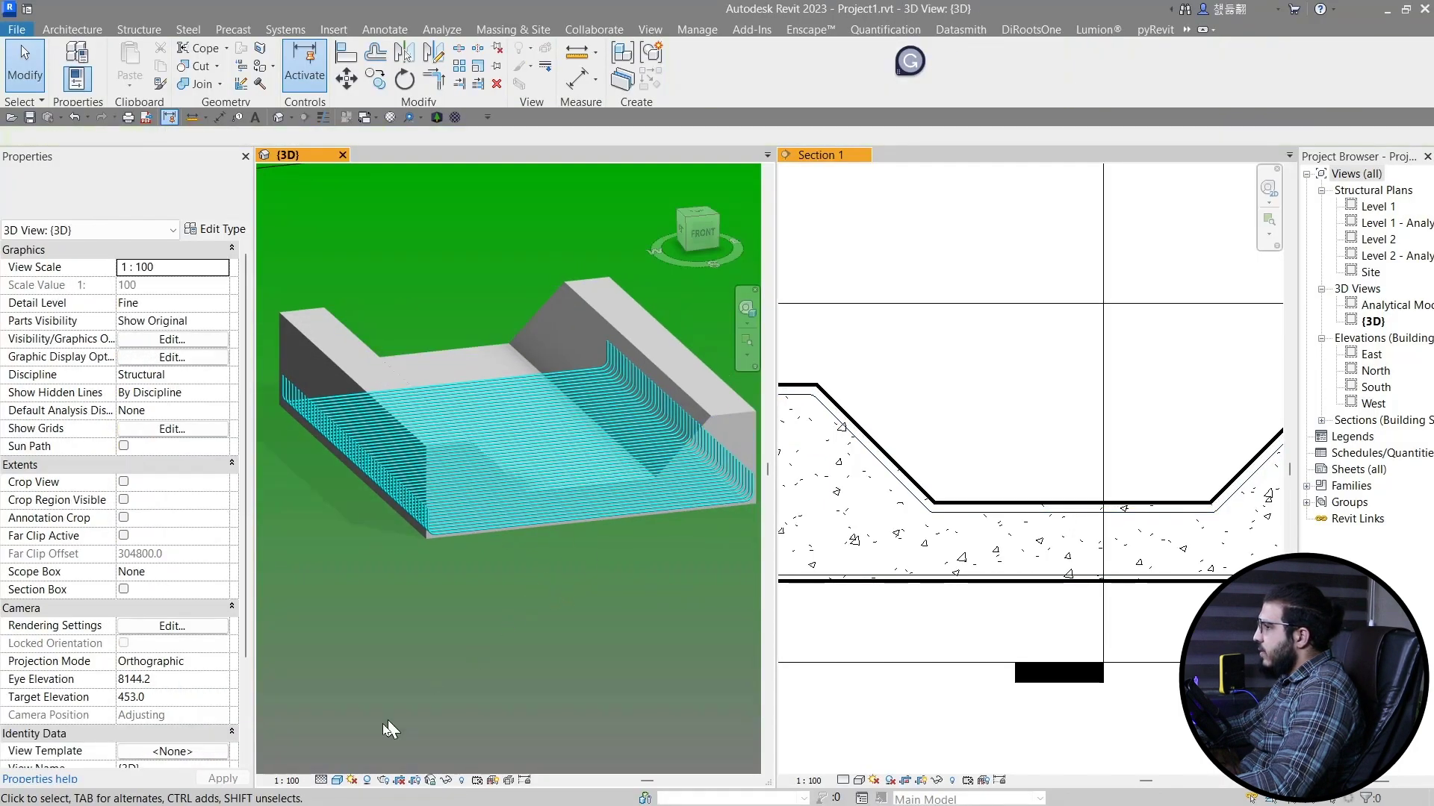
- Switch the 3D view to Wireframe and set the top bar set to show unobscured in the {3D} view
click(337, 780)
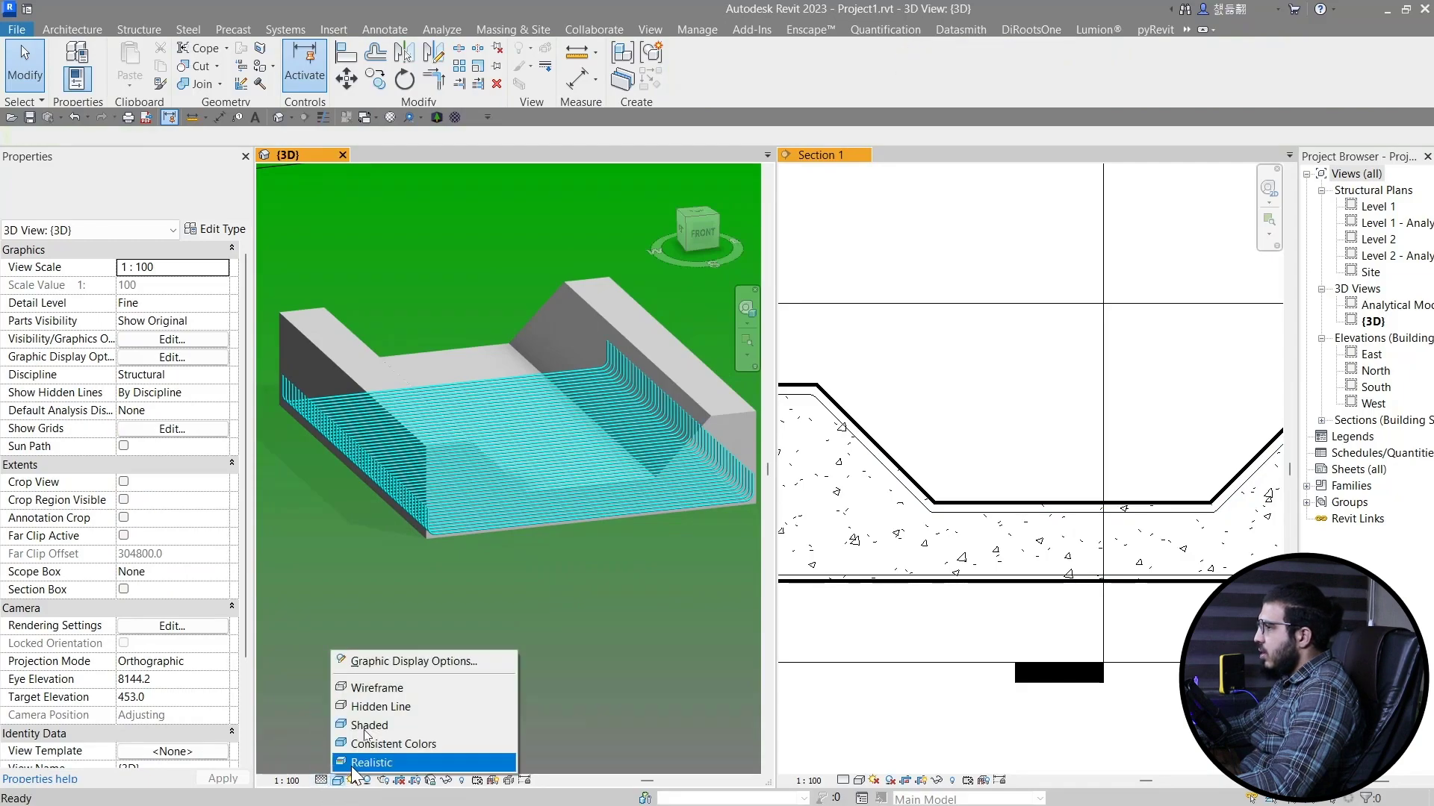
click(351, 715)
scroll(567, 329, up, 5)
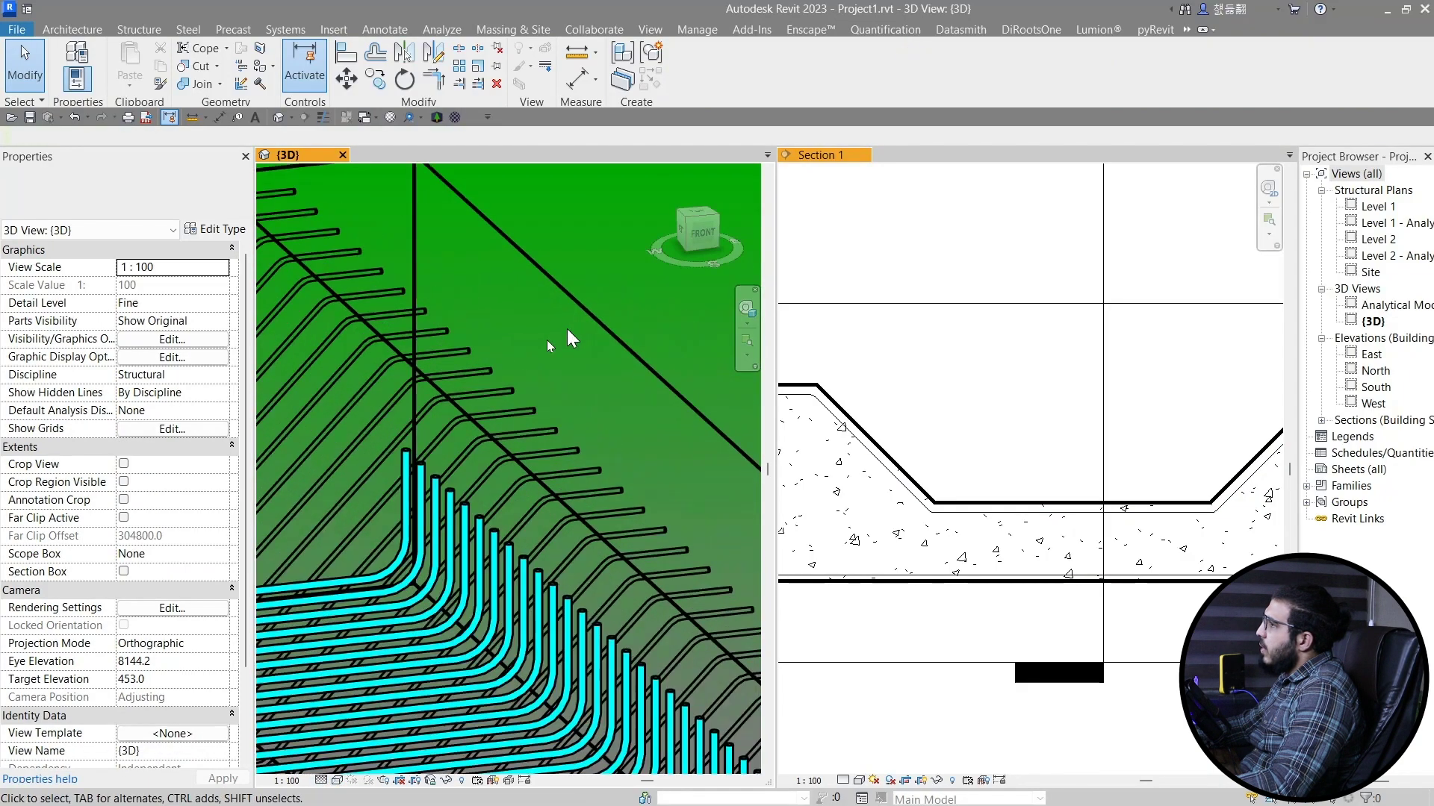
click(472, 387)
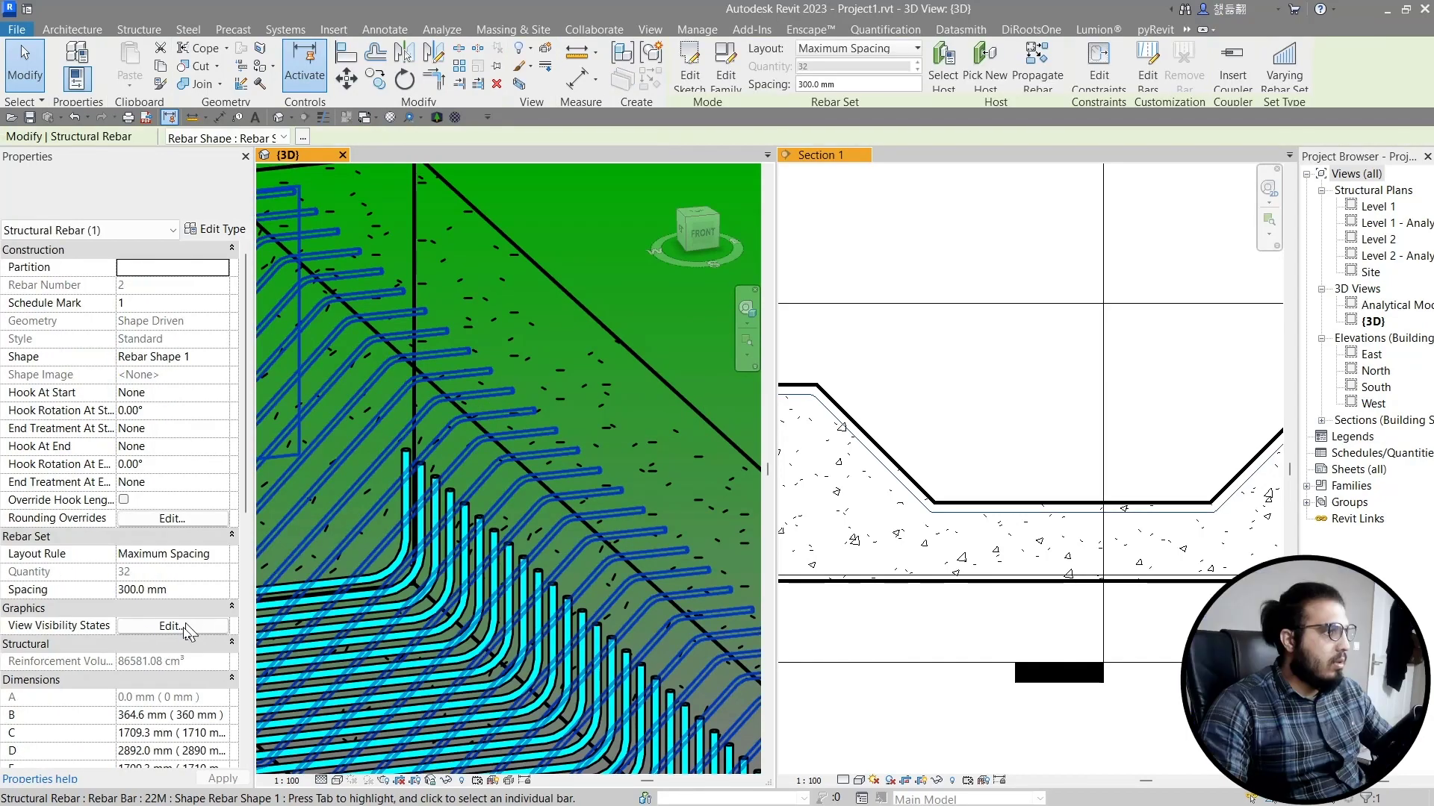
click(171, 625)
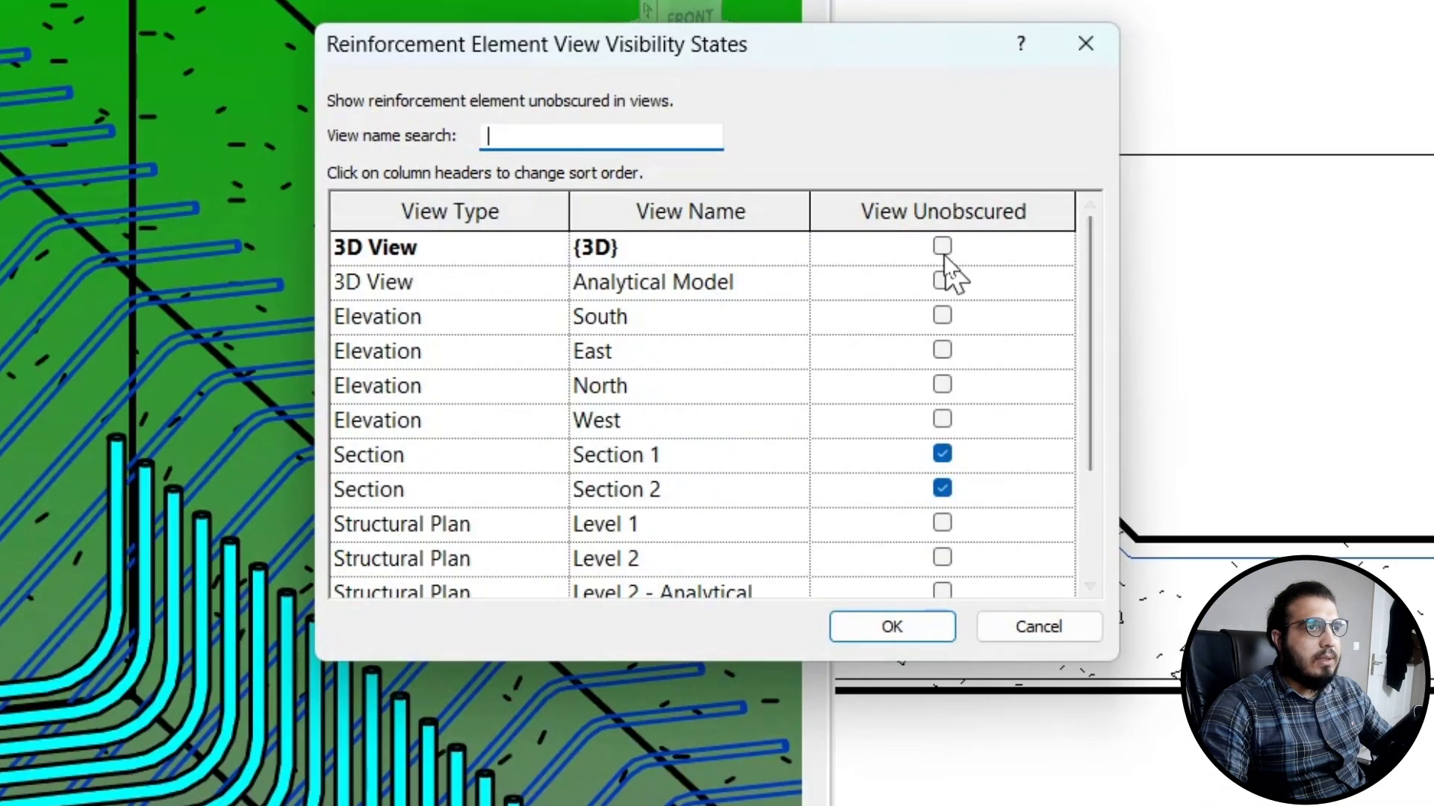
click(877, 626)
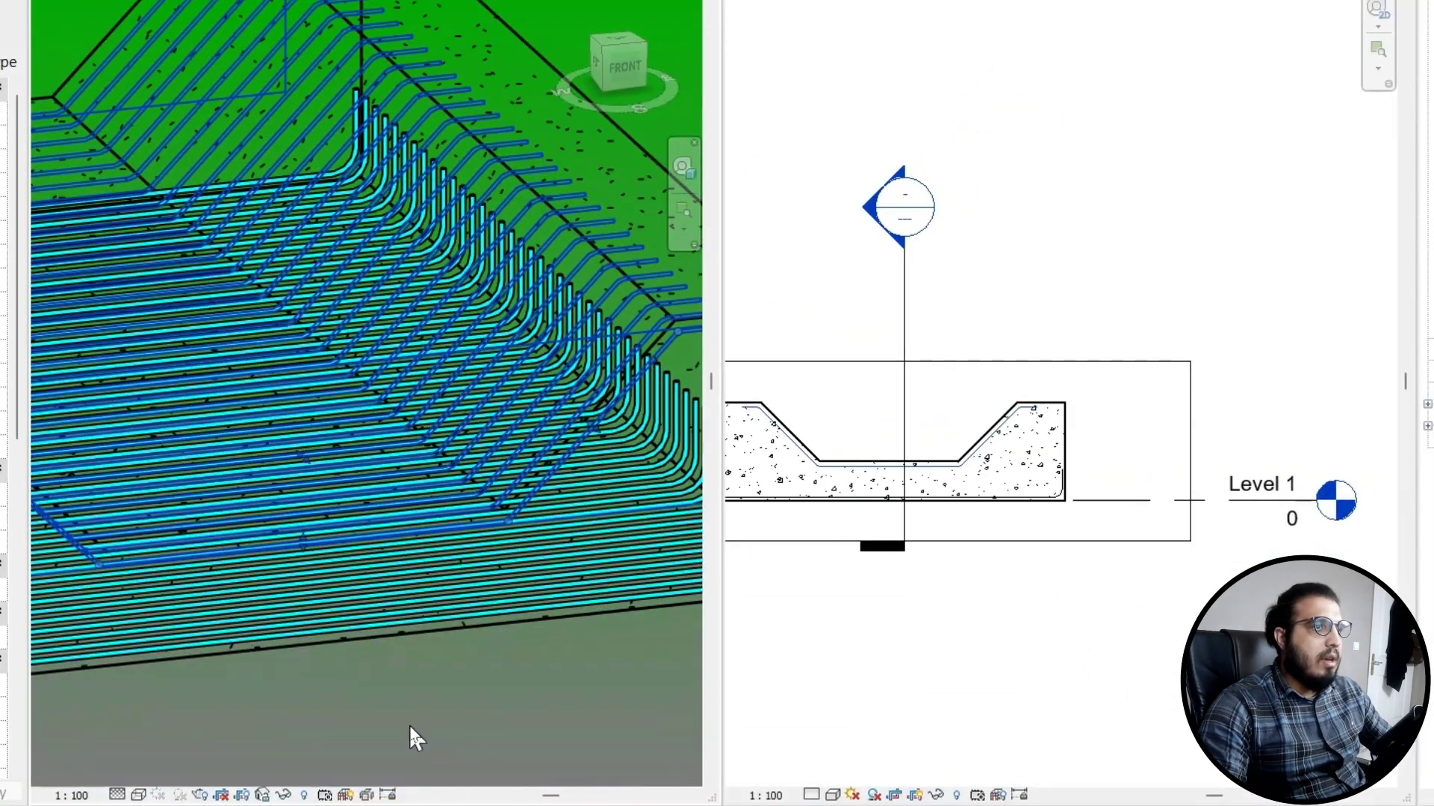
- Set the 3D view's visual style to Shaded
scroll(411, 723, down, 5)
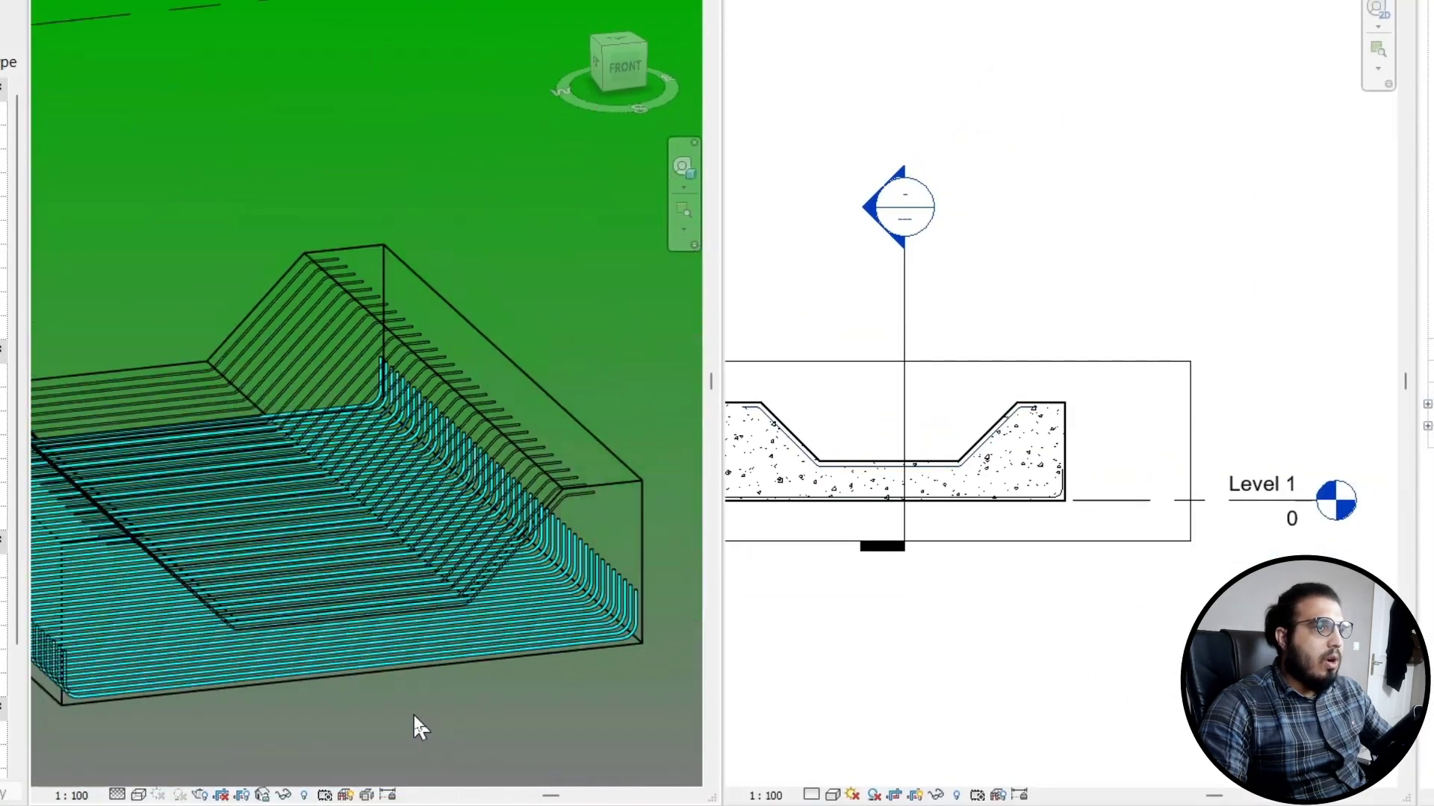
click(139, 795)
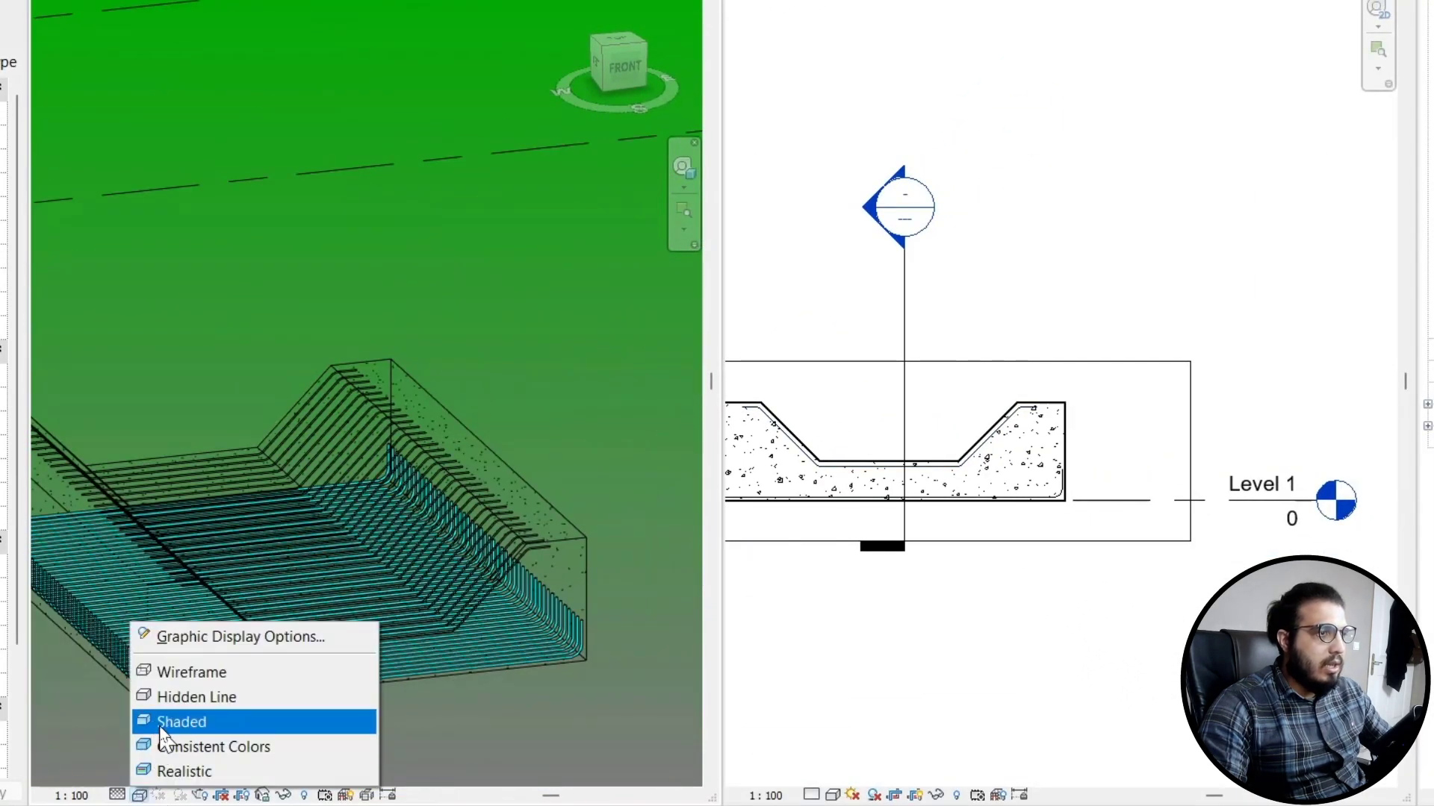
click(357, 715)
- Override the top bar set's graphics by element in the 3D view with a solid fill surface foreground pattern
mouse_move(357, 713)
shift+middle_down()
mouse_move(414, 681)
mouse_move(426, 717)
shift+middle_up()
scroll(538, 613, up, 6)
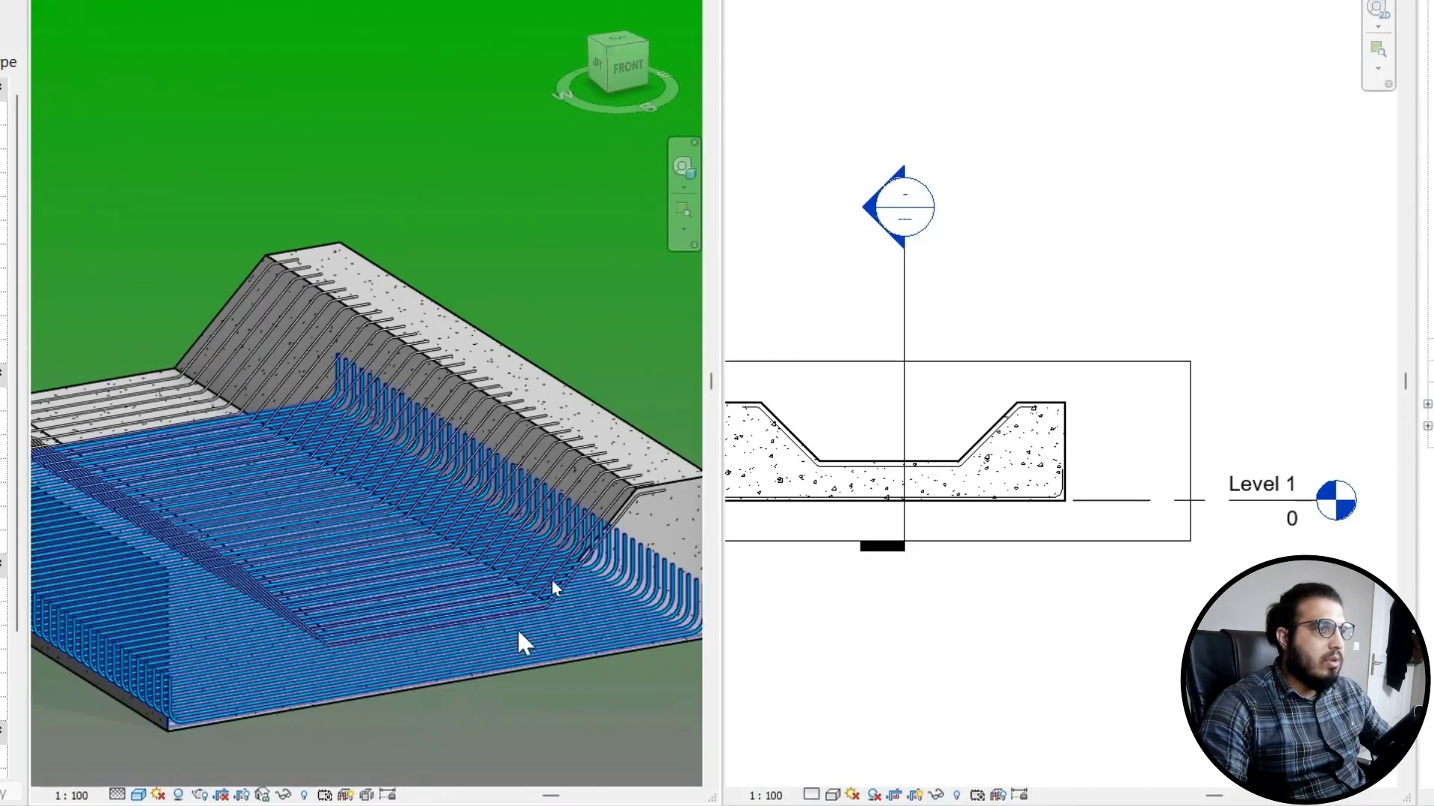
right_click(603, 472)
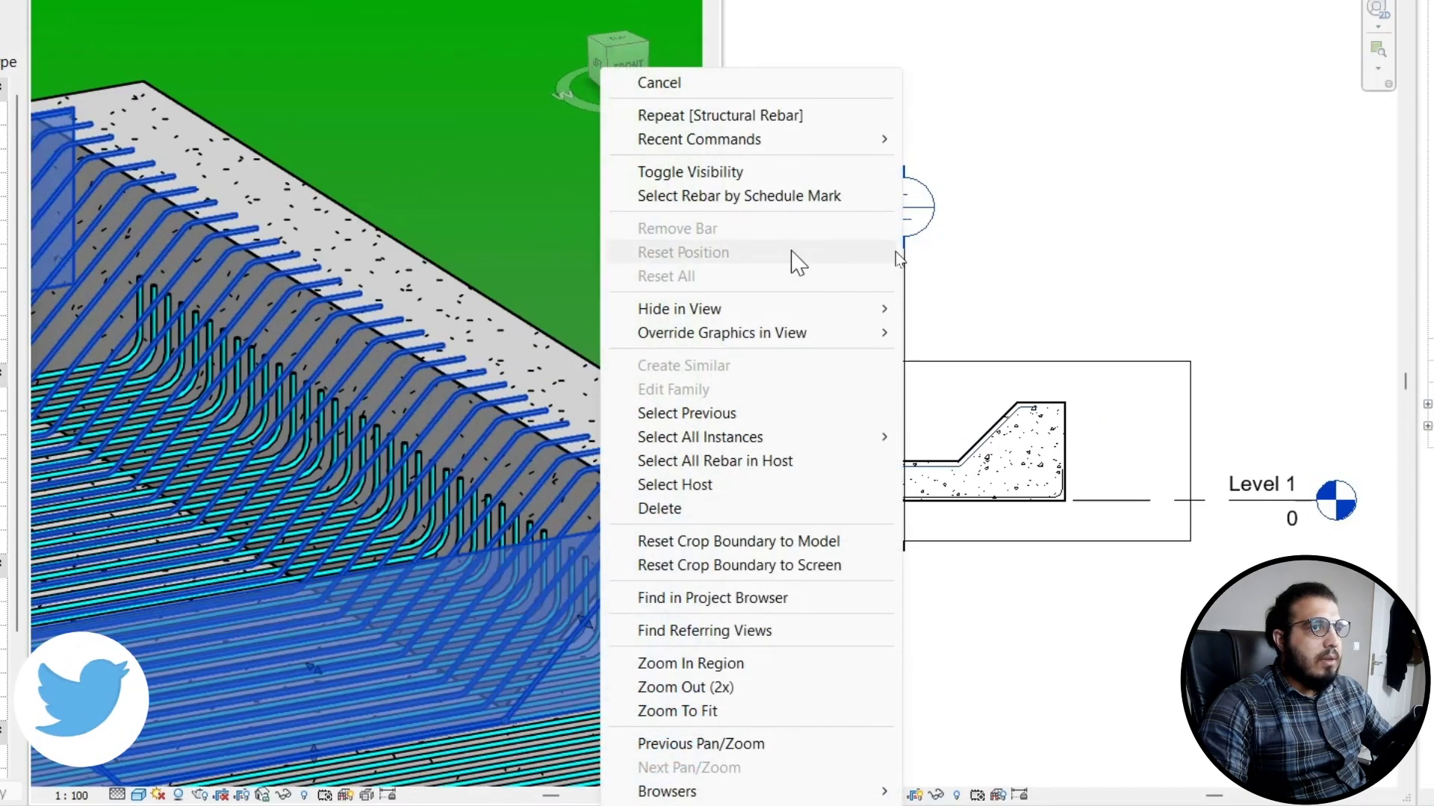
mouse_move(793, 335)
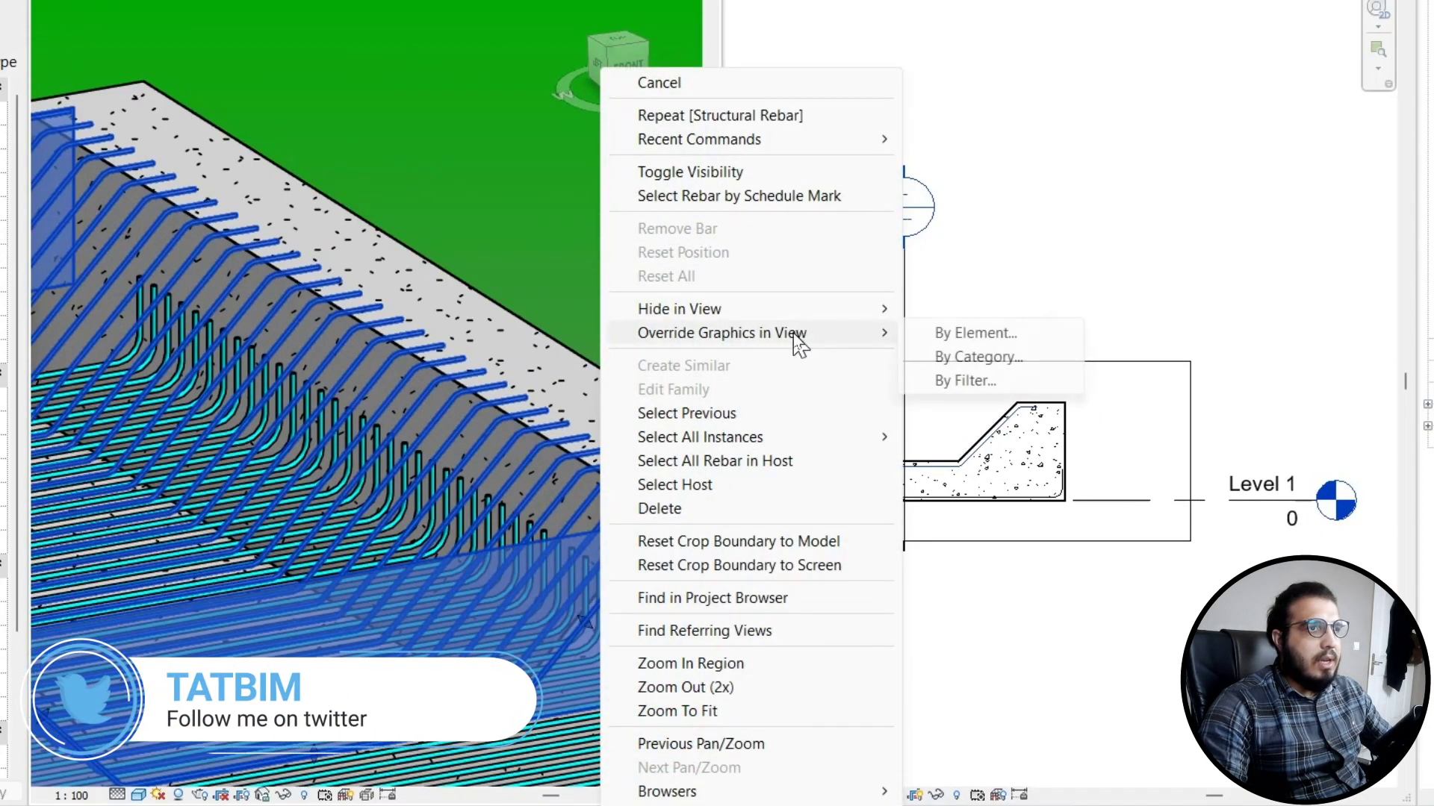
click(990, 333)
click(429, 233)
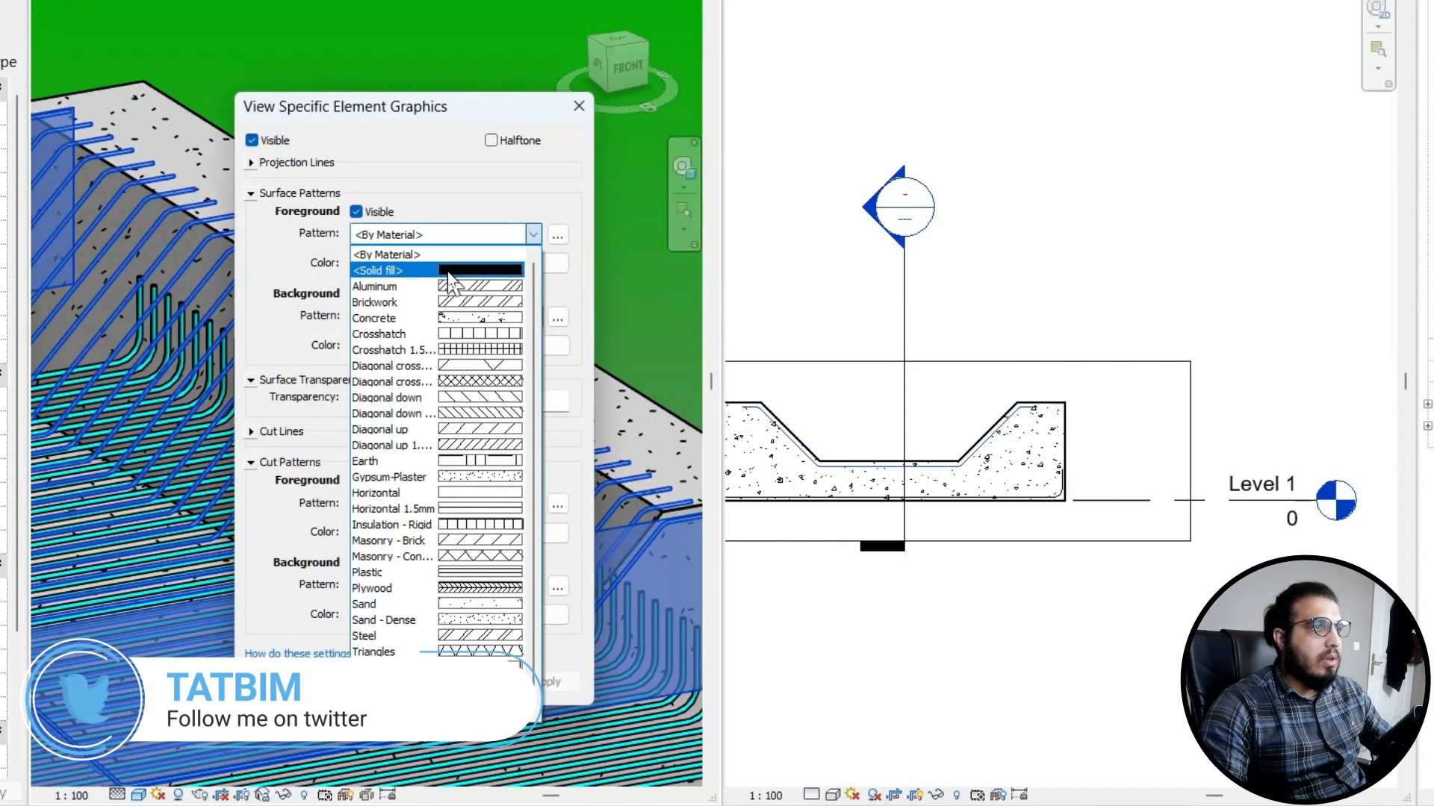
click(388, 270)
- Set the top bar set's surface foreground colour to yellow, apply the override and clear the selection
click(418, 263)
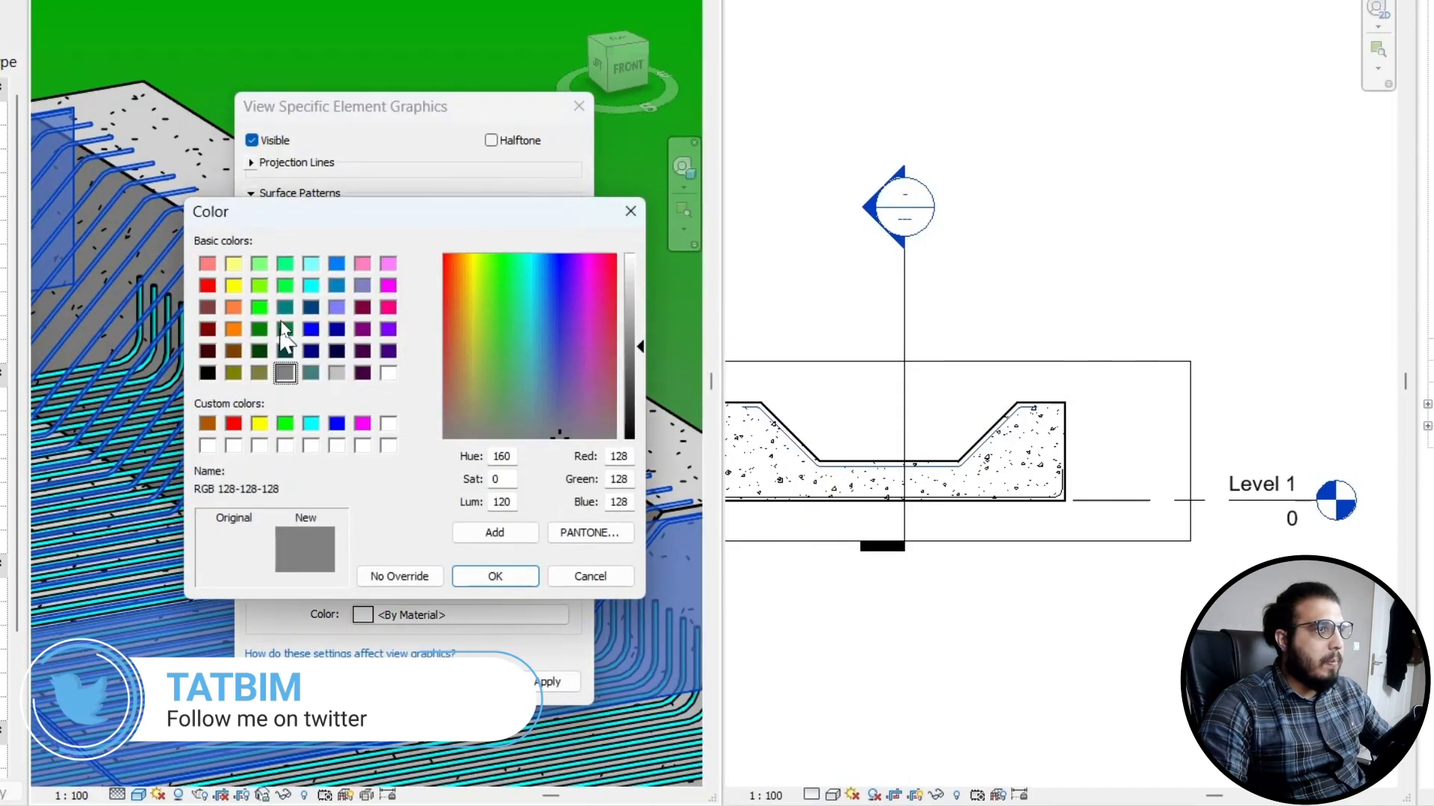
click(233, 286)
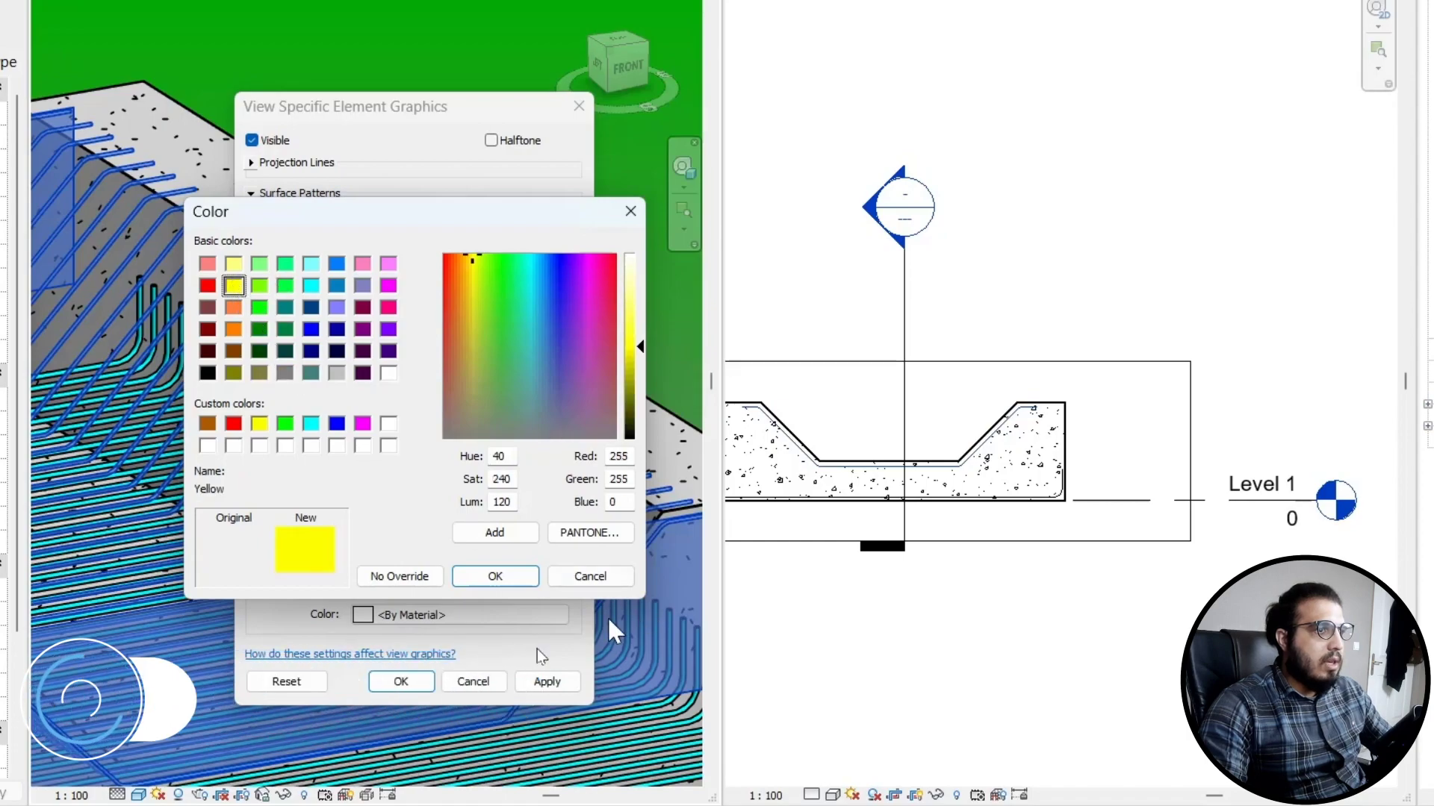
click(485, 578)
click(418, 685)
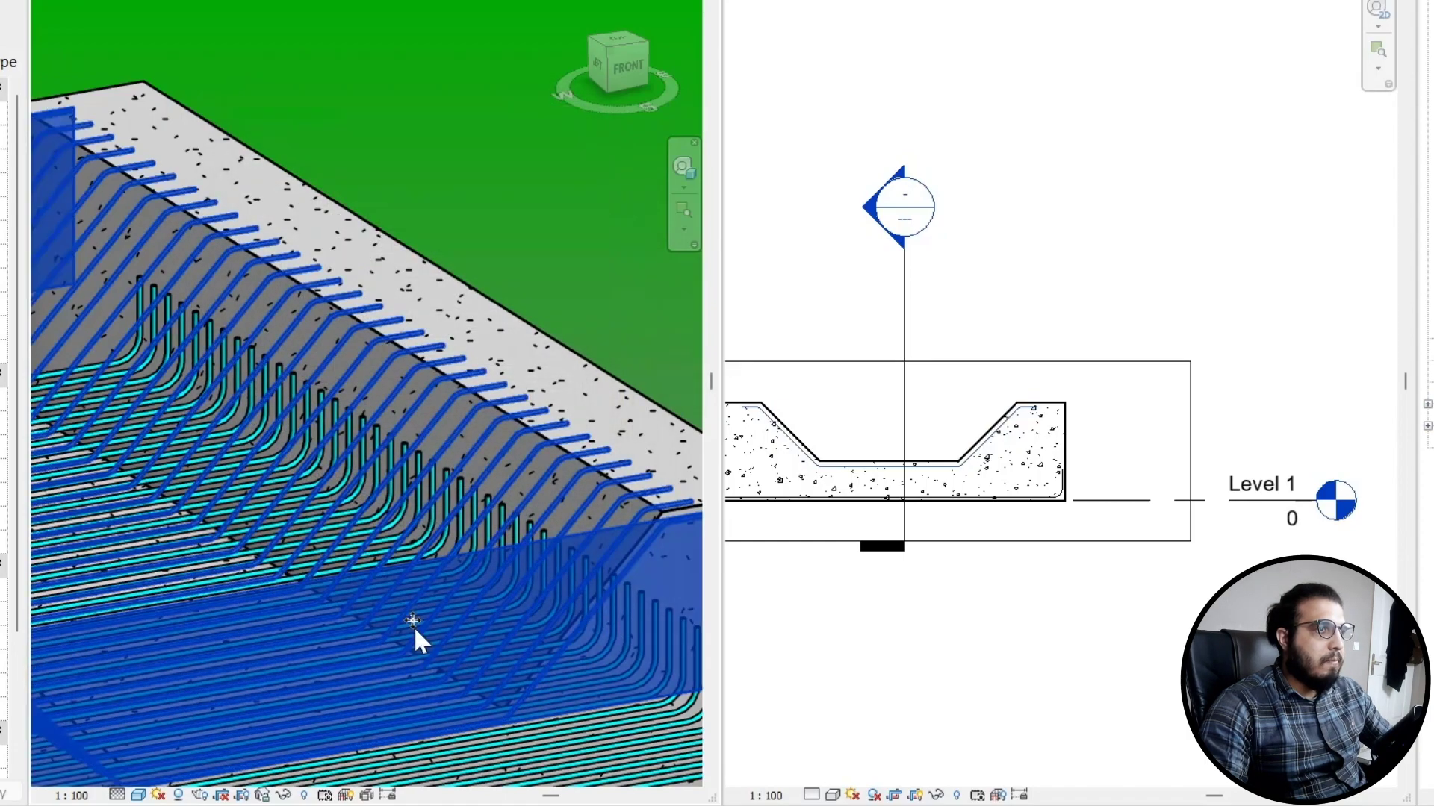
scroll(414, 626, down, 3)
click(435, 724)
middle_drag(435, 724, 515, 579)
mouse_move(459, 668)
shift+middle_down()
mouse_move(314, 670)
mouse_move(537, 595)
mouse_move(451, 688)
mouse_move(463, 676)
shift+middle_up()
scroll(881, 496, up, 2)
- Start a sketched rebar in the foundation and draw a short horizontal top leg near the left slope's upper corner in Section 1
middle_drag(825, 518, 995, 557)
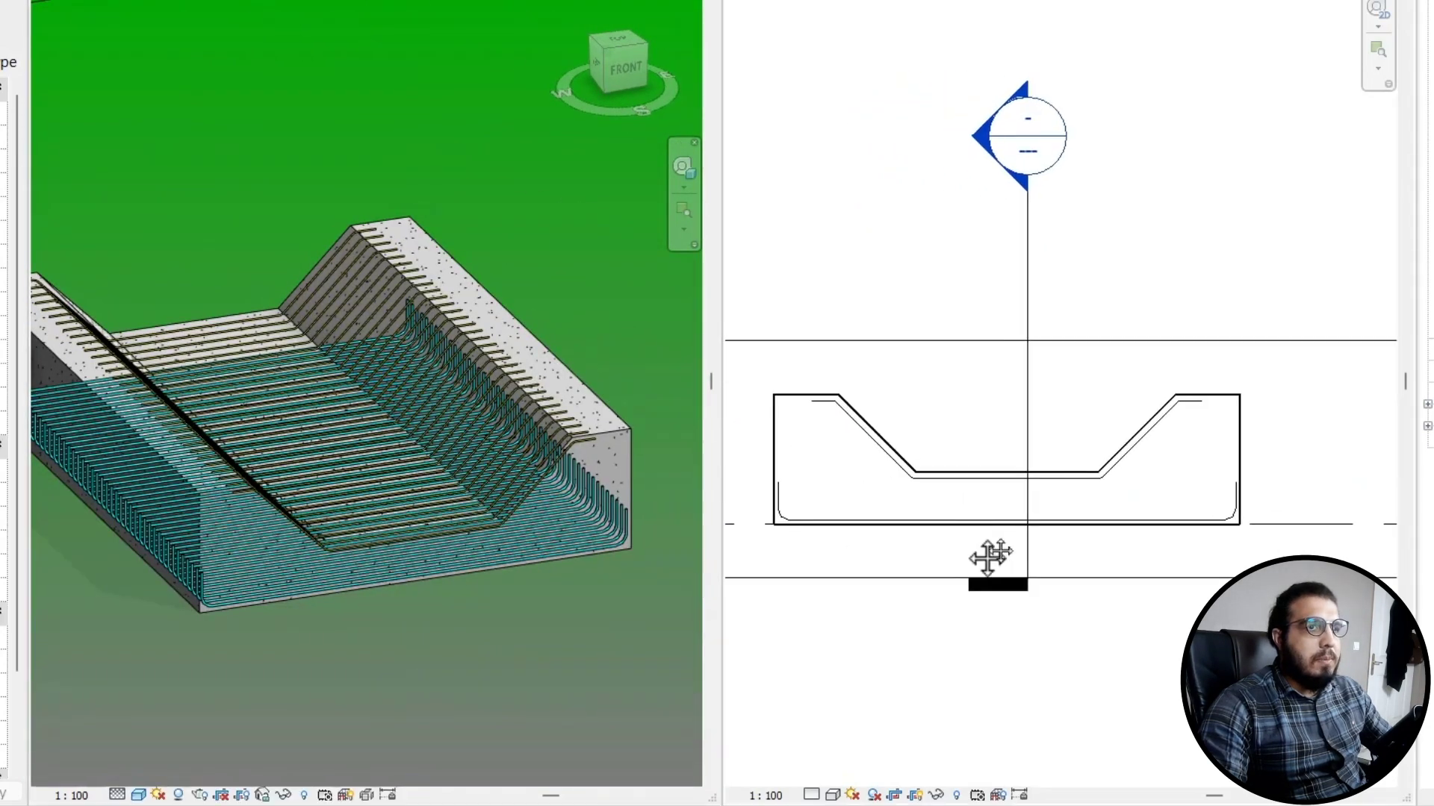
scroll(1005, 545, up, 4)
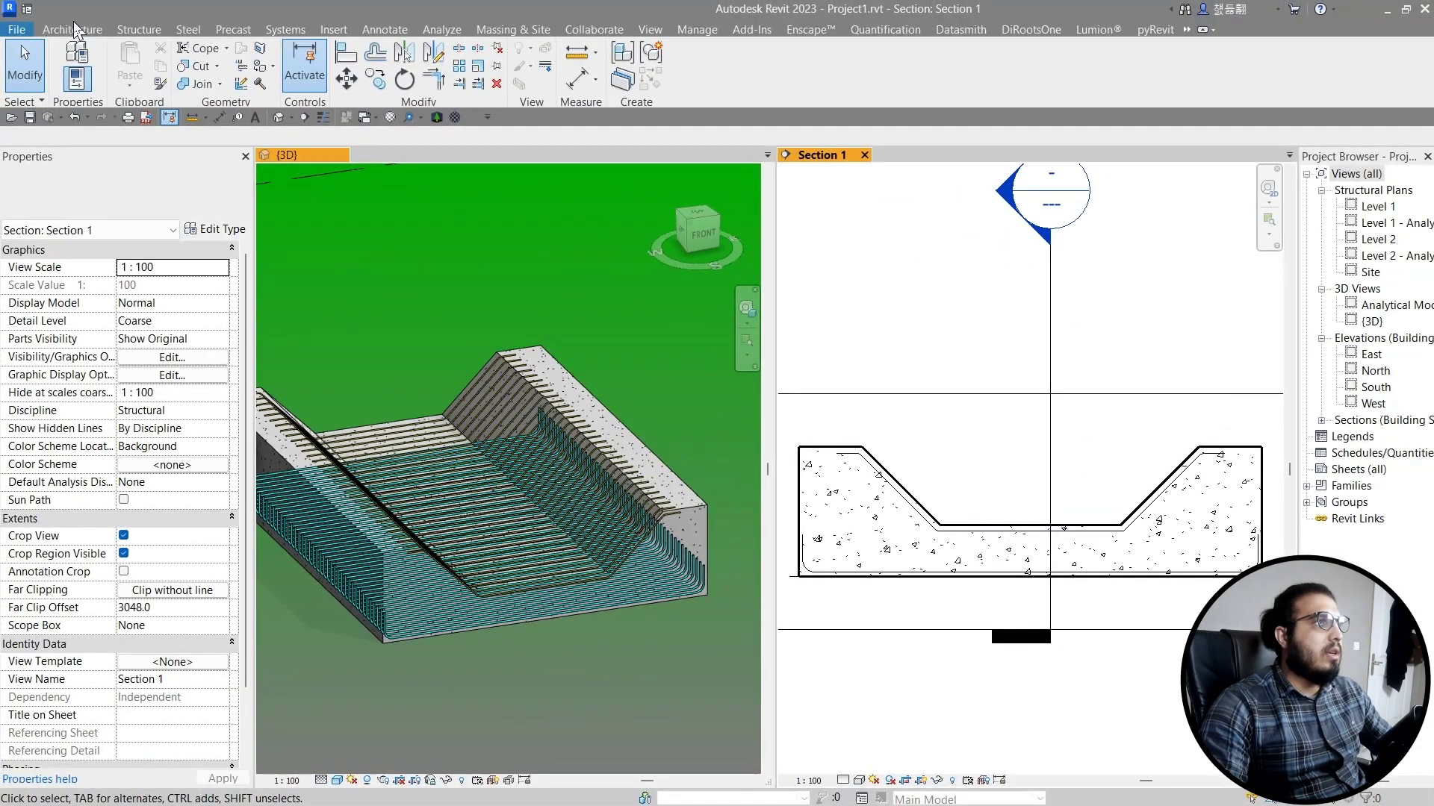
click(1127, 556)
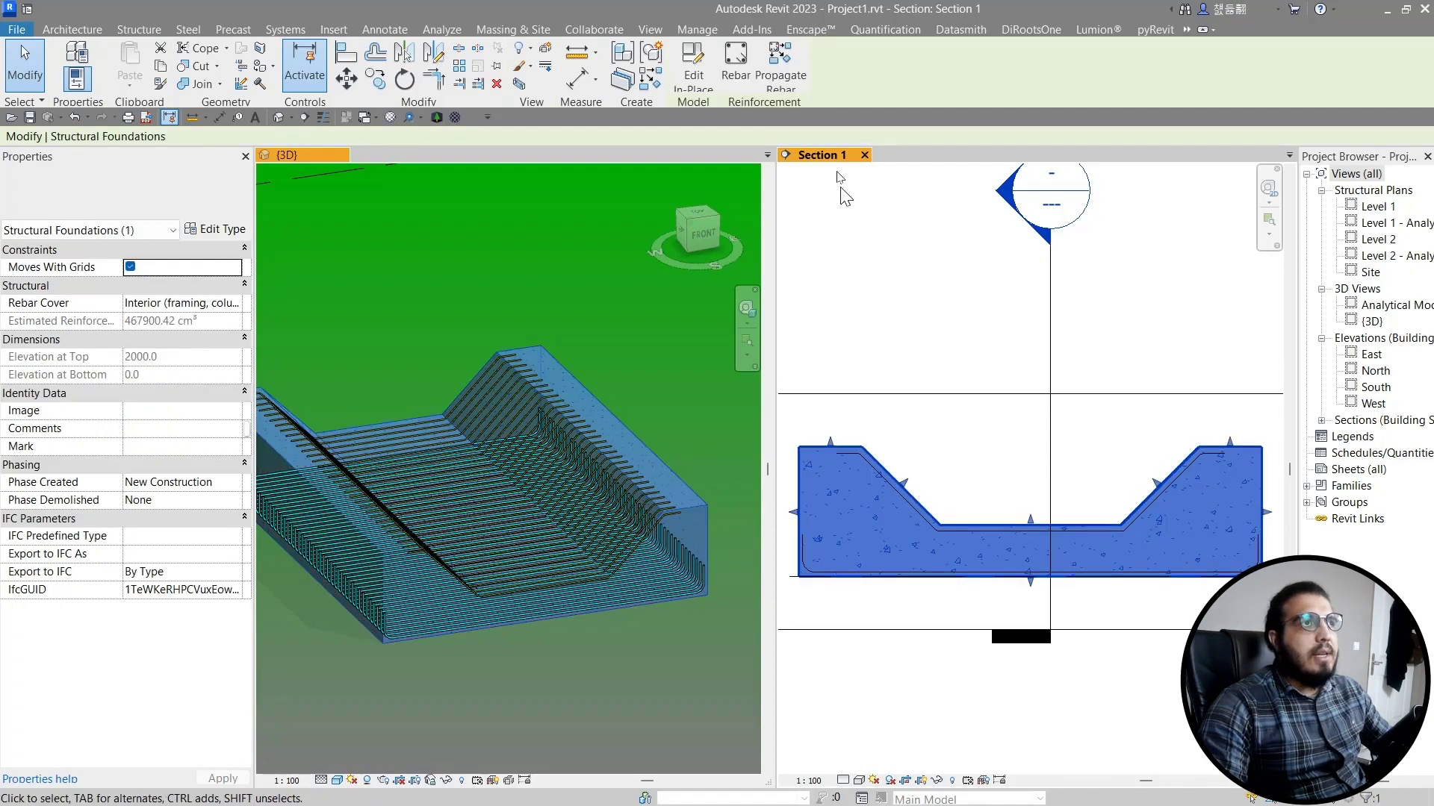
click(742, 86)
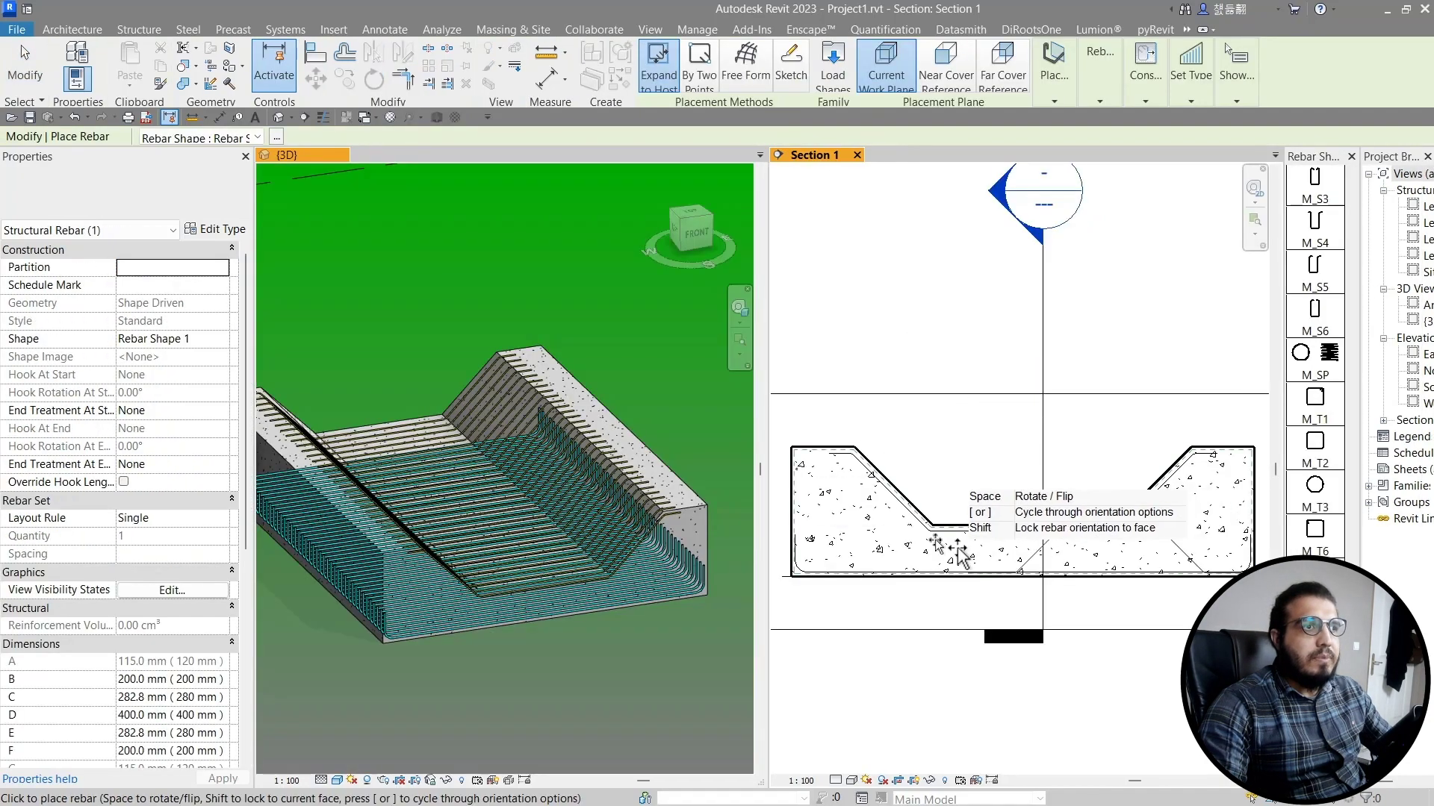
click(793, 91)
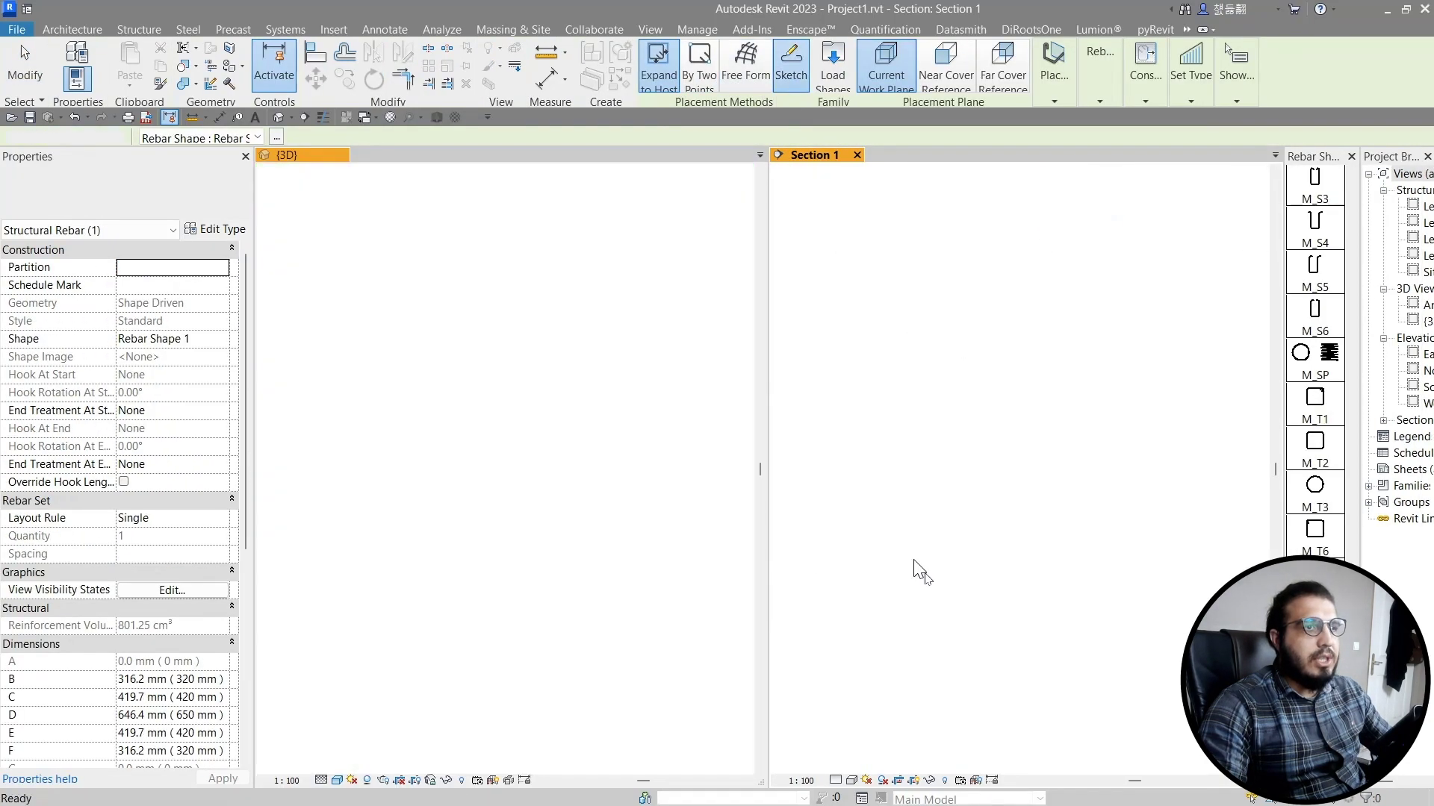
scroll(881, 484, up, 3)
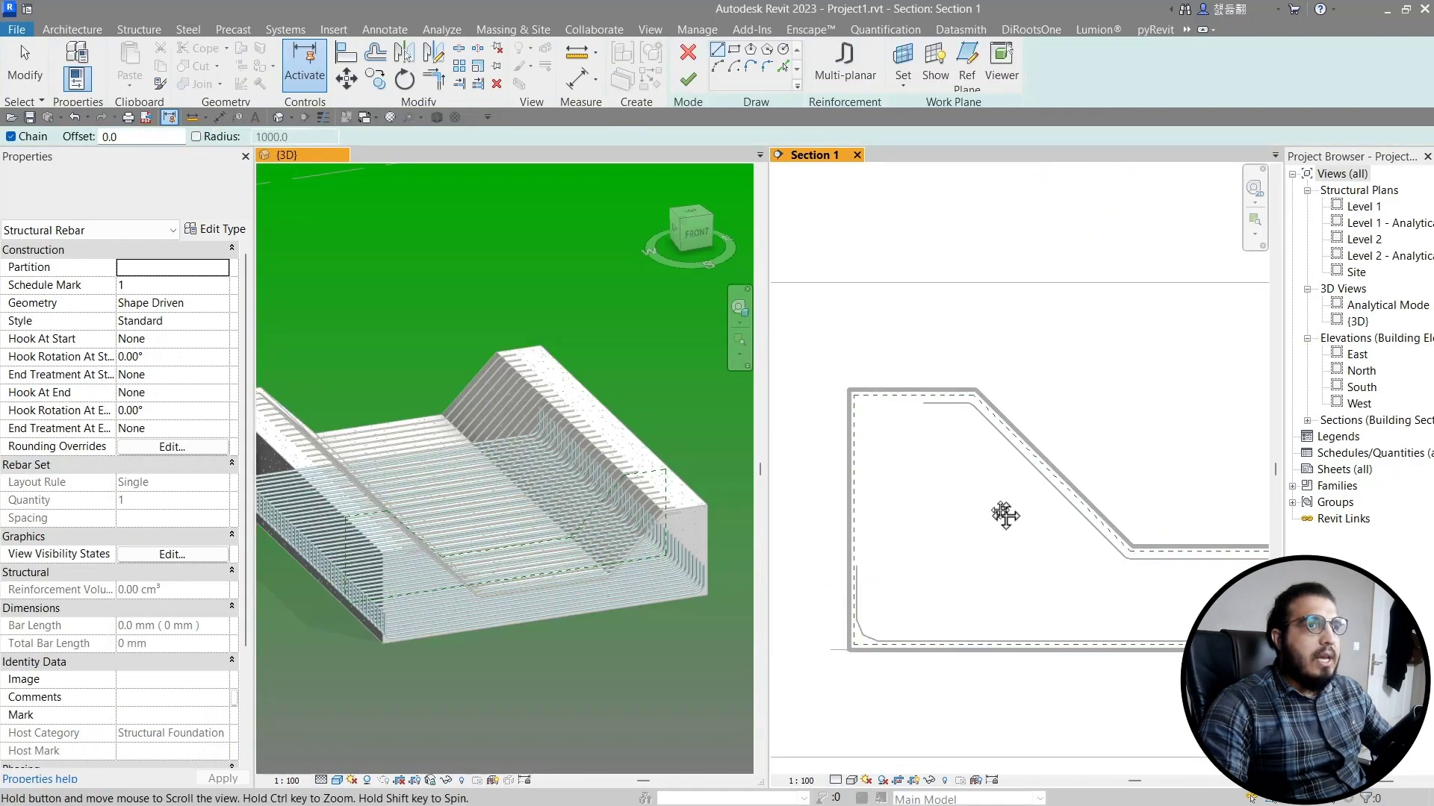
mouse_move(1001, 555)
middle_down()
mouse_move(941, 470)
mouse_move(996, 473)
middle_up()
middle_drag(950, 336, 989, 490)
scroll(988, 446, up, 3)
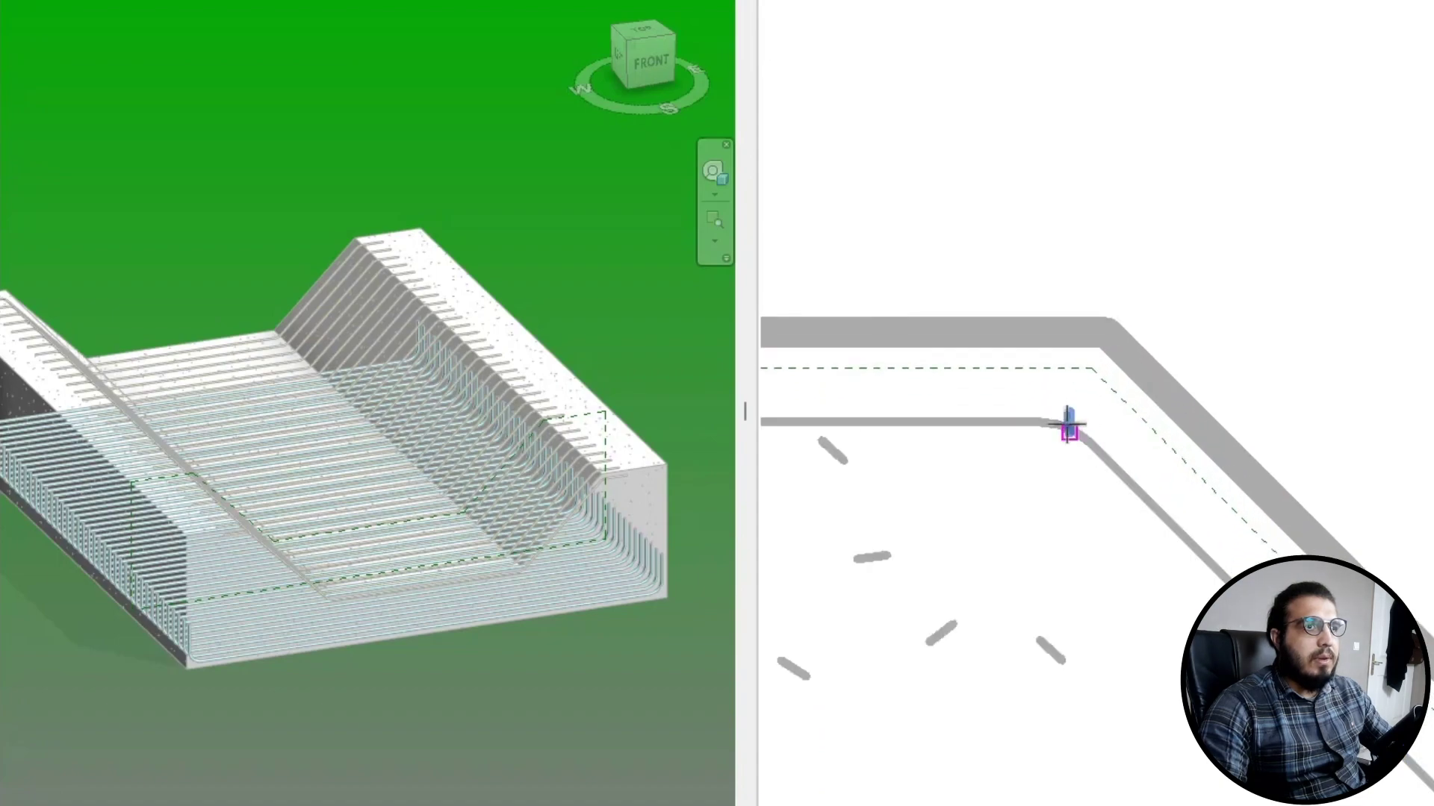
scroll(1073, 422, up, 4)
click(800, 389)
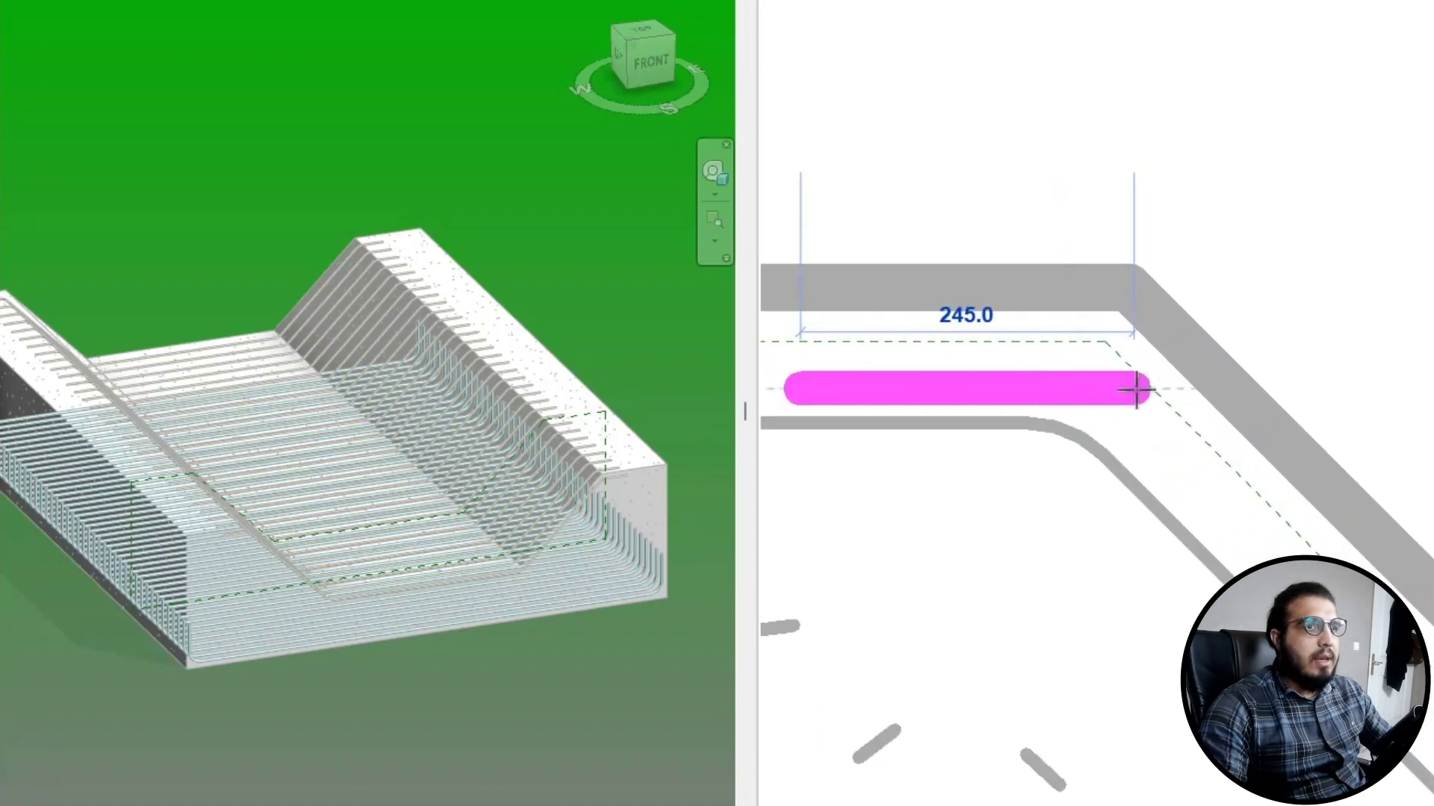
click(1088, 388)
- Continue the rebar sketch with a vertical line about 1840 mm long, down to just above the foundation's bottom bars
scroll(1108, 752, down, 6)
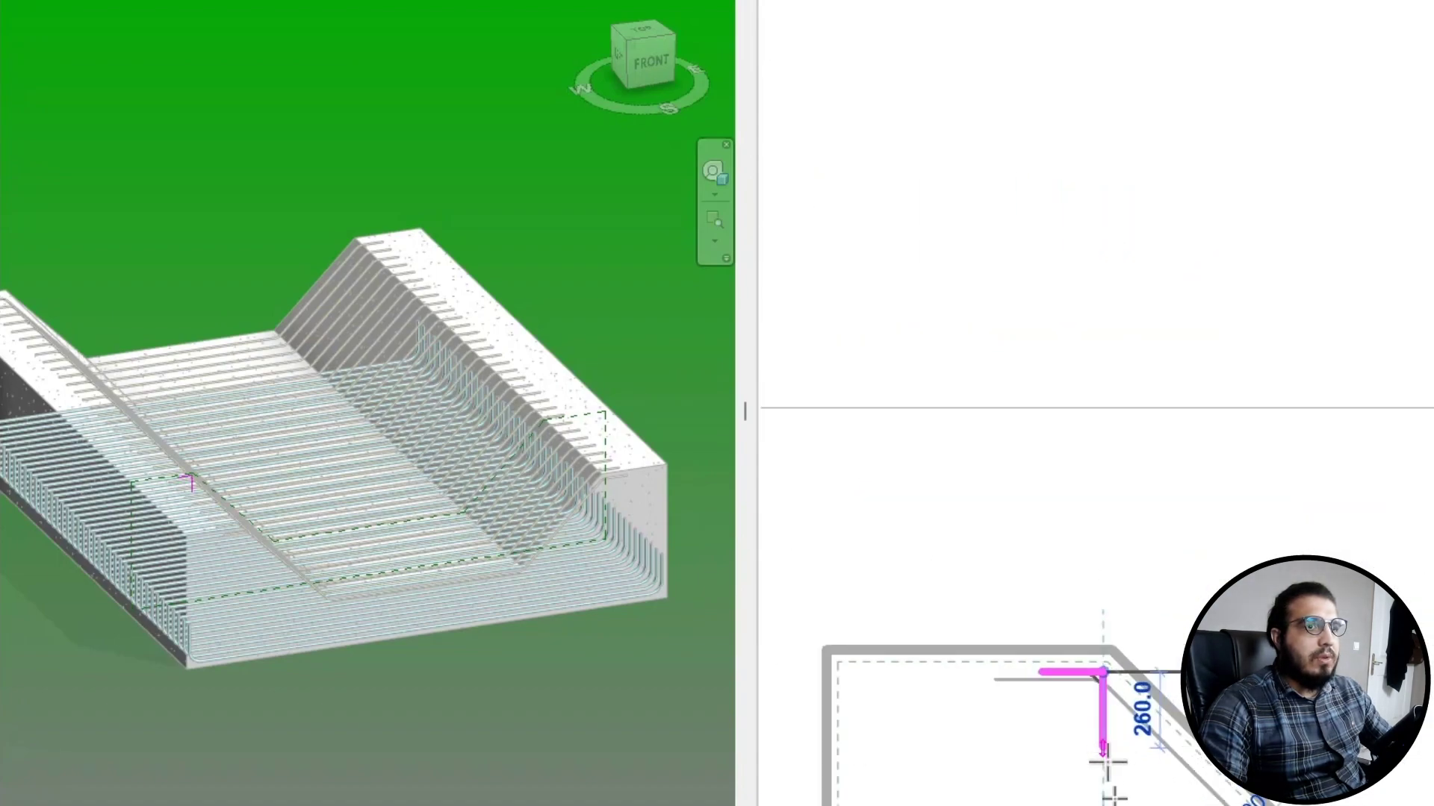
middle_drag(1113, 795, 1026, 392)
middle_drag(1082, 690, 1037, 551)
scroll(1036, 545, up, 5)
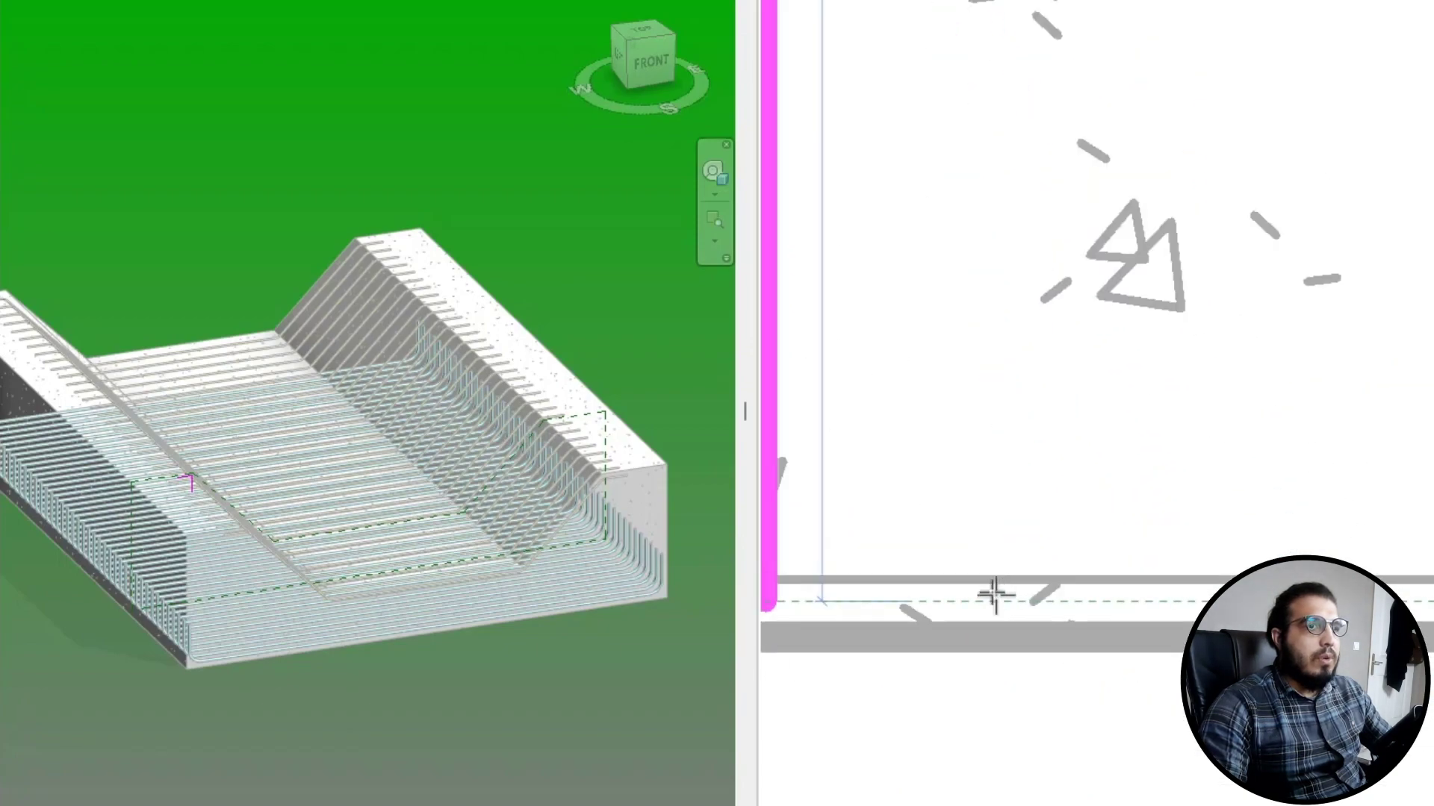
scroll(963, 578, up, 3)
scroll(953, 575, down, 4)
middle_drag(958, 590, 1164, 580)
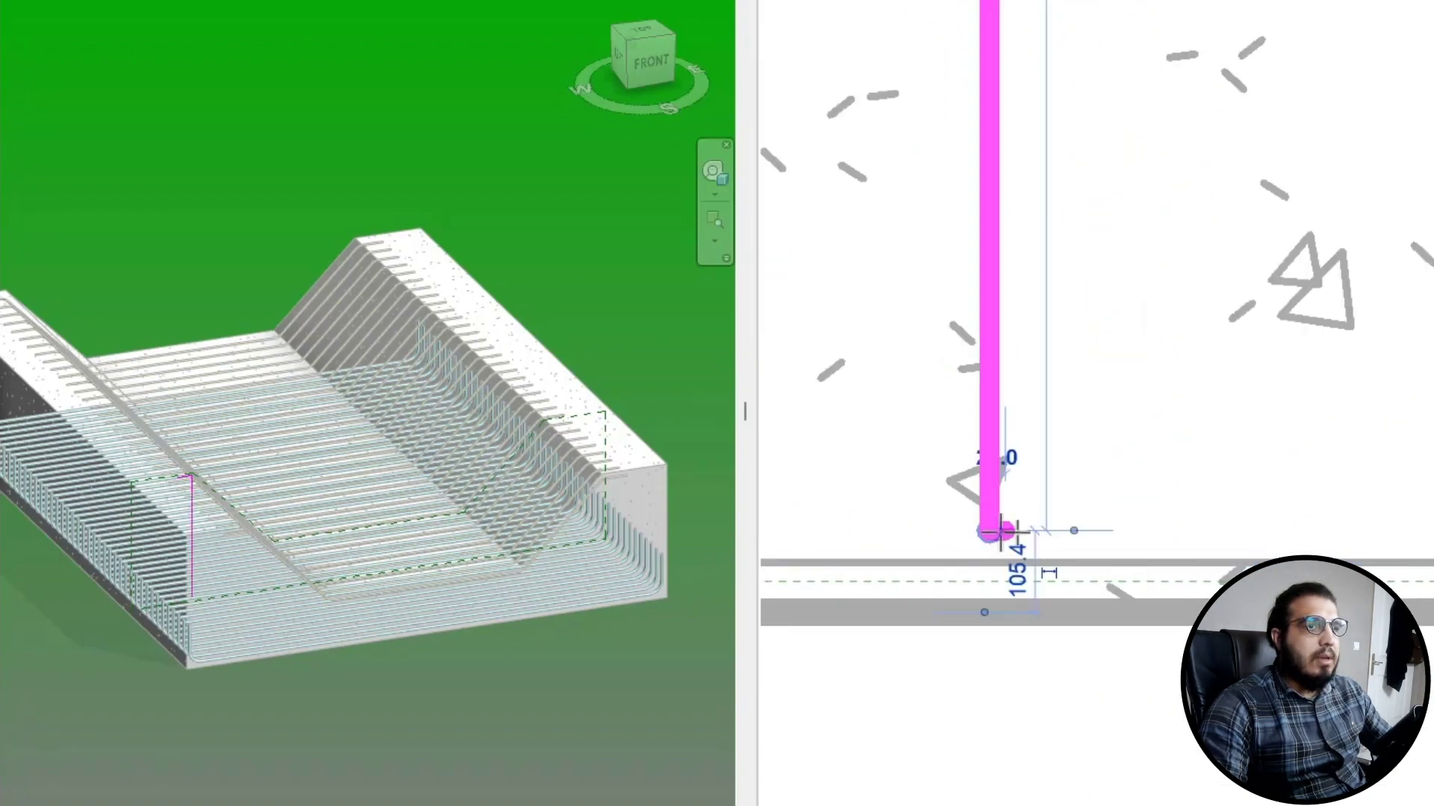
click(999, 531)
- Add a horizontal bottom leg about 430 mm long toward the channel's centre and end the line drawing
click(1316, 535)
scroll(1311, 530, down, 6)
key(Escape)
key(Escape)
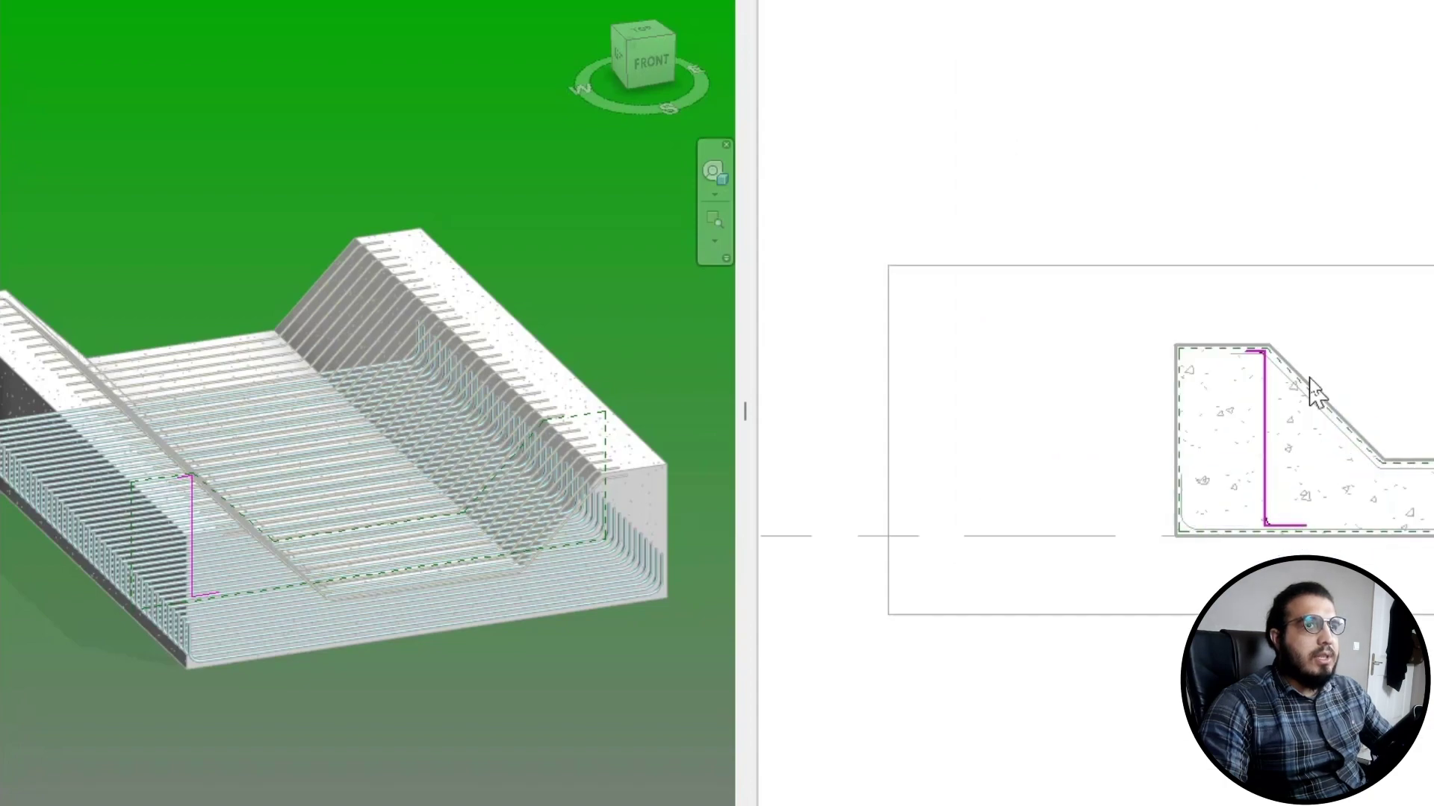
- Lengthen the sketch's top leg to about 390 mm by moving its free end toward the foundation's outer side
scroll(1312, 384, up, 3)
scroll(1243, 407, up, 2)
click(1179, 320)
scroll(1156, 426, down, 3)
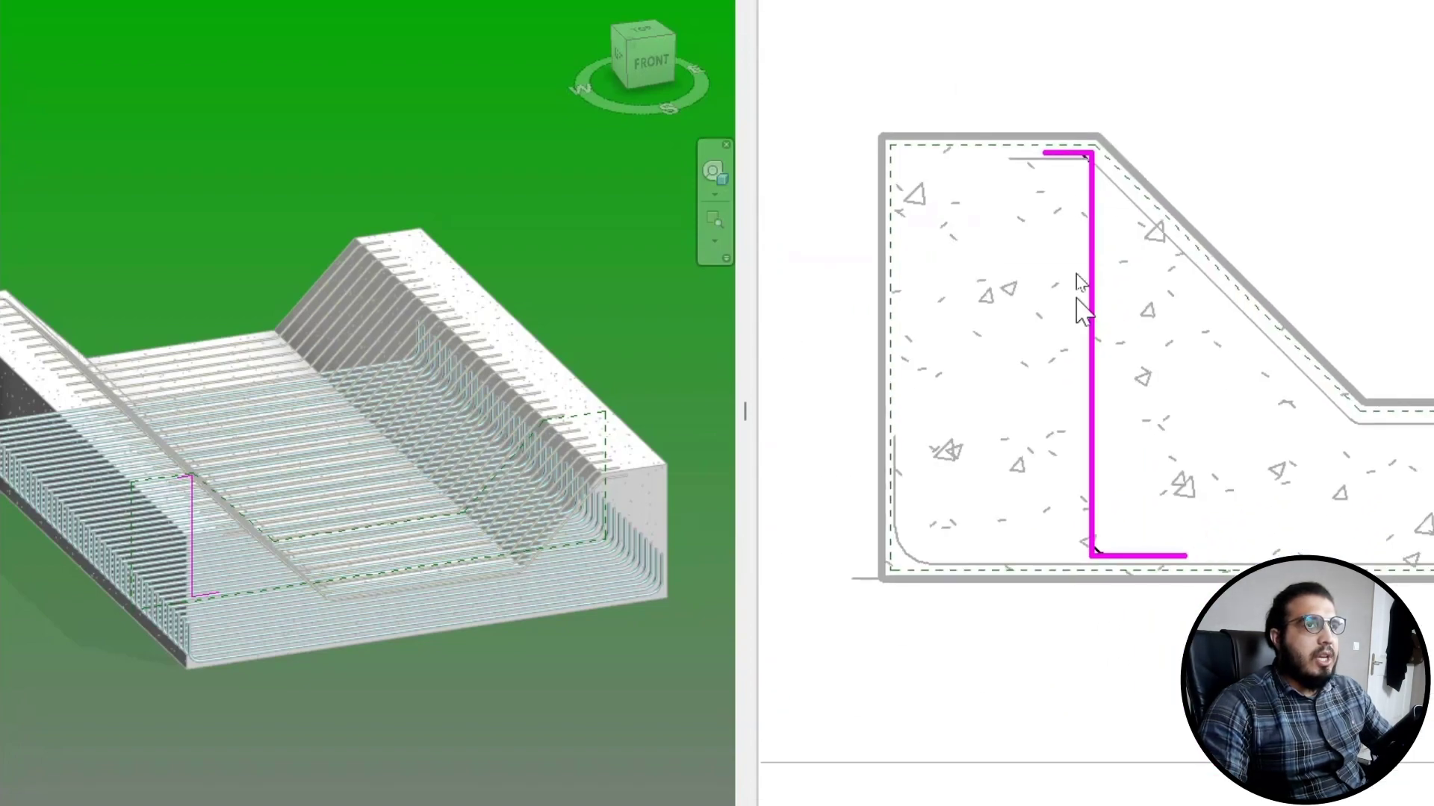
scroll(1066, 154, up, 4)
click(1034, 153)
drag(1031, 159, 956, 153)
scroll(1072, 502, down, 4)
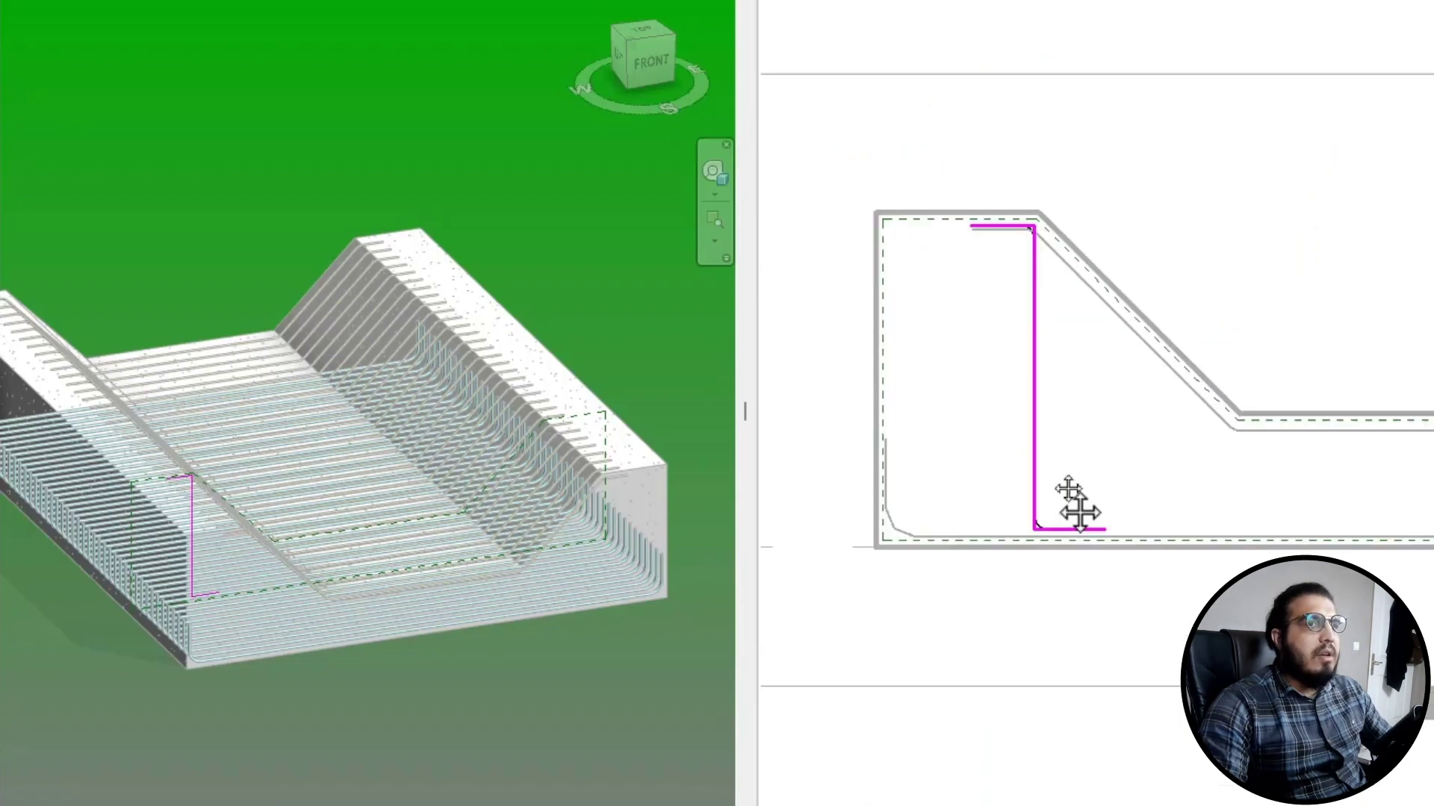
- Finish the rebar sketch, leave the rebar placement mode and select the new Z-shaped bar in the section
scroll(1118, 553, down, 1)
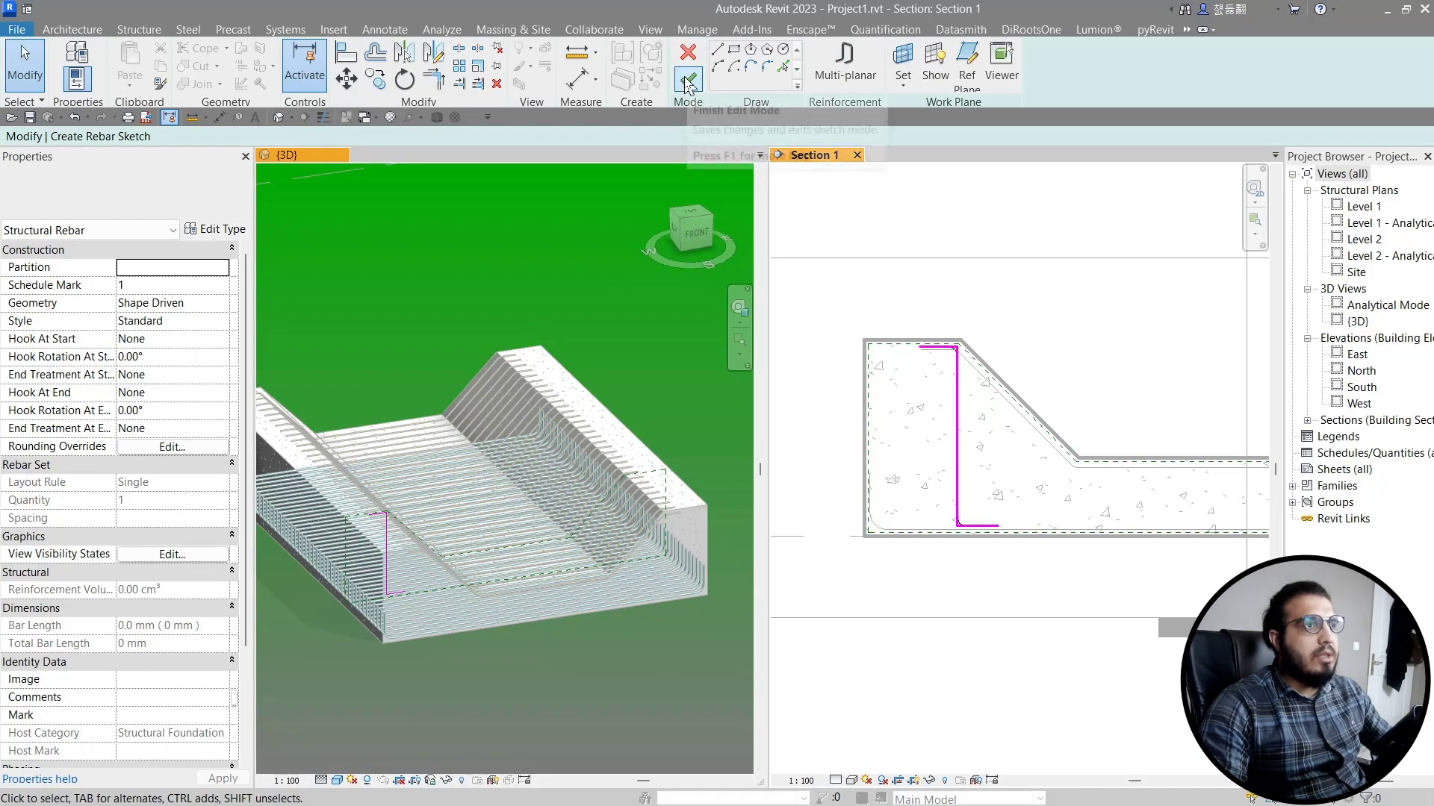
click(688, 81)
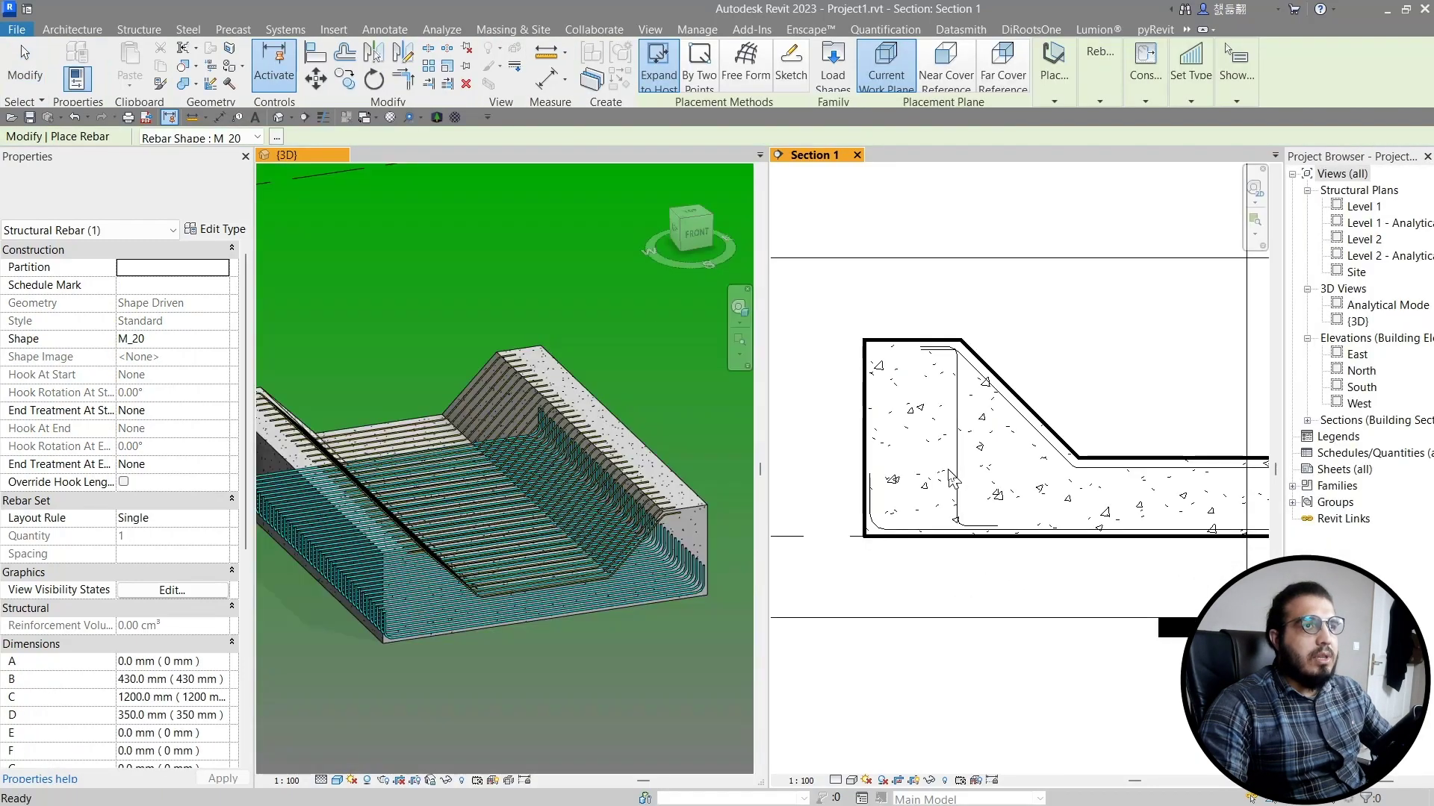
key(Escape)
click(951, 521)
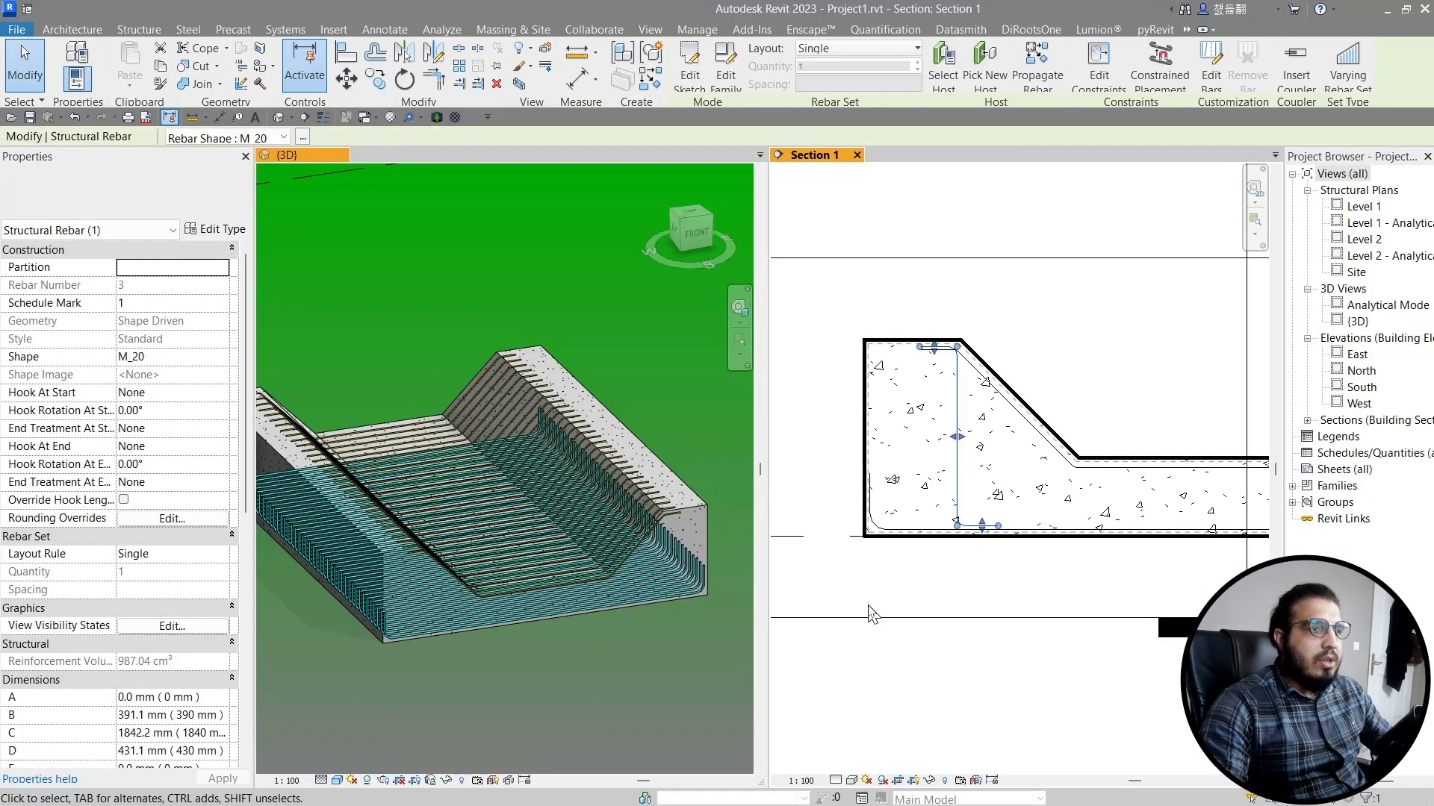